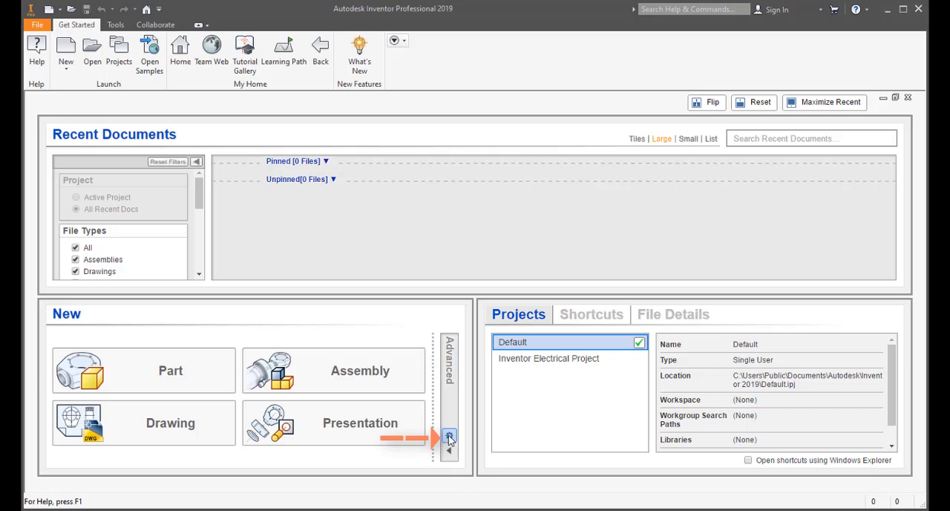
- Configure the default template to millimetre measurement units, keeping the ANSI drawing standard, and overwrite the existing template
{"action": "left_click", "coordinate": [449, 437]}
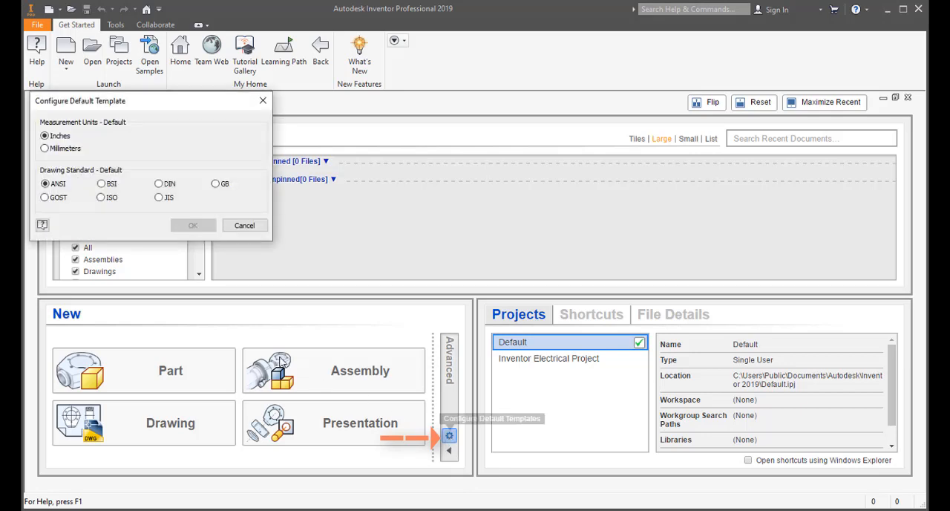
{"action": "left_click", "coordinate": [68, 151]}
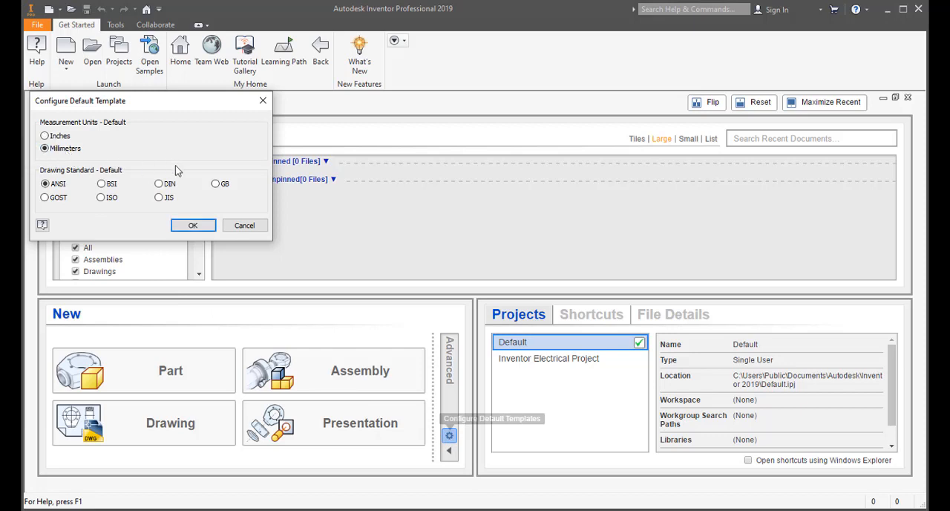
{"action": "left_click", "coordinate": [191, 226]}
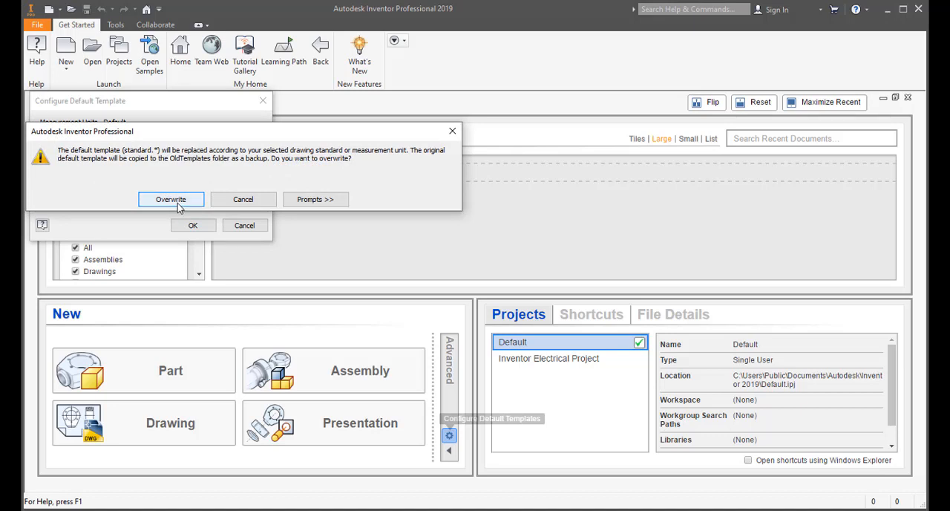
{"action": "left_click", "coordinate": [177, 203]}
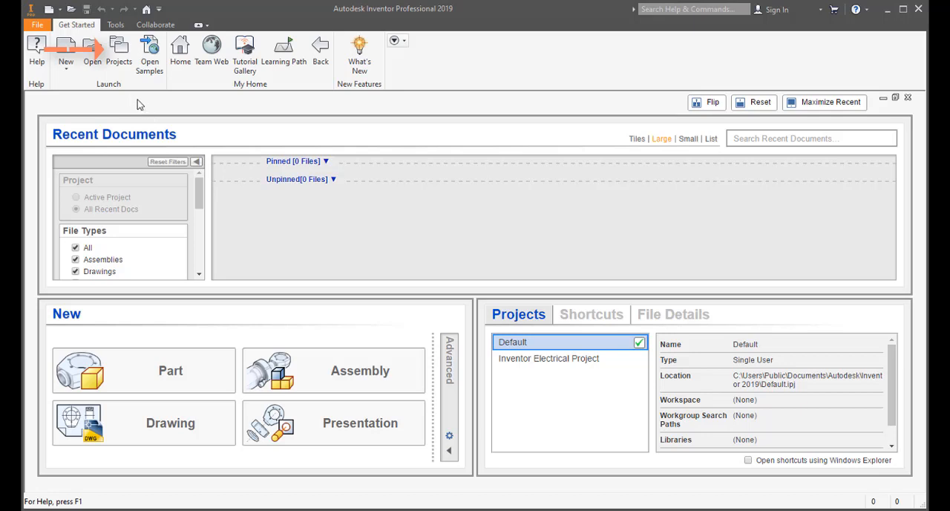
- Load the iMates project file from the iMate folder on drive INVENTOR (F:) as the active project
{"action": "left_click", "coordinate": [121, 58]}
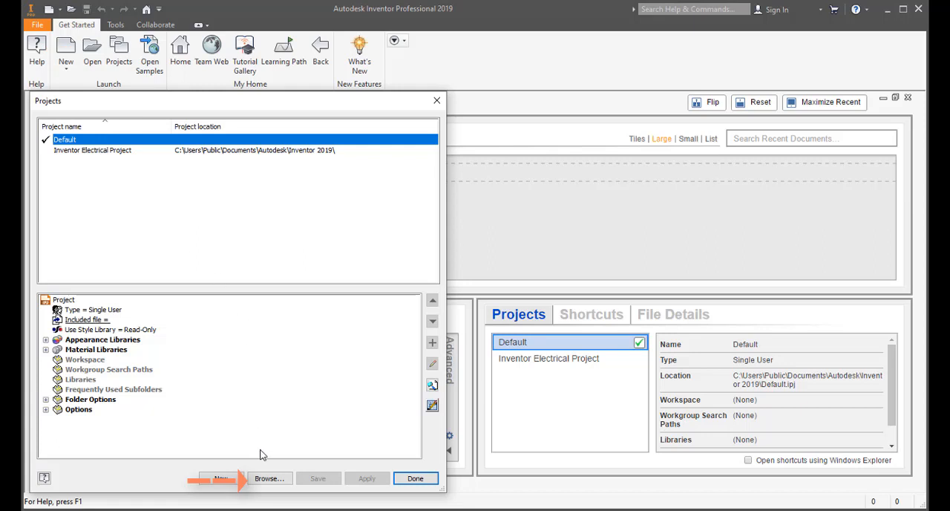
{"action": "left_click", "coordinate": [267, 478]}
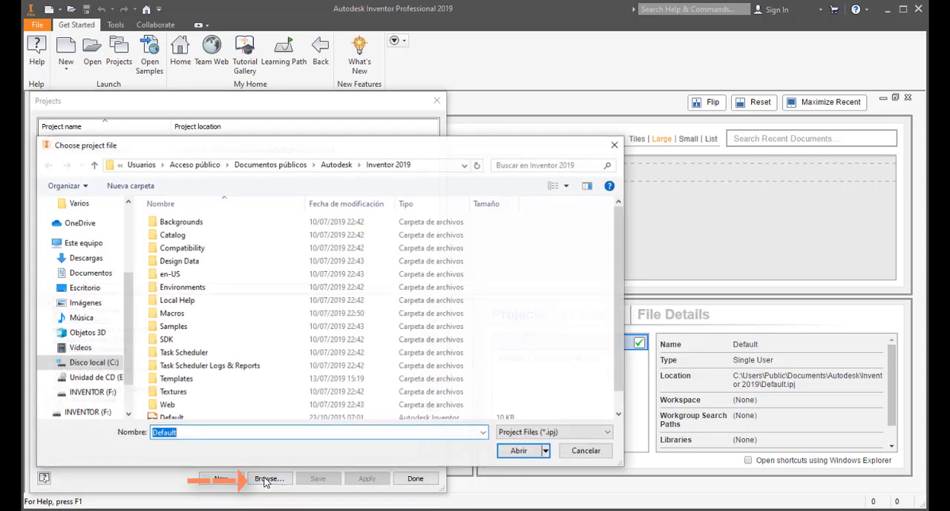
{"action": "left_click", "coordinate": [92, 391]}
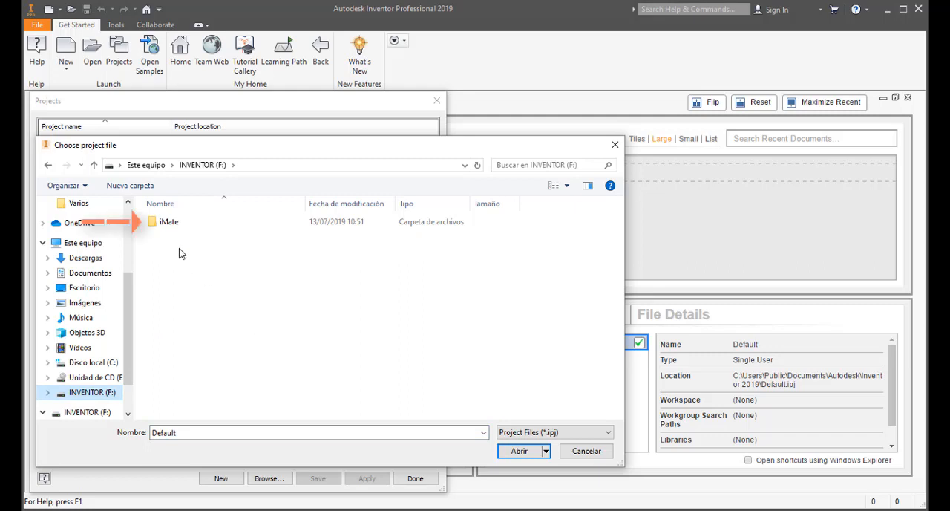
{"action": "double_click", "coordinate": [171, 226]}
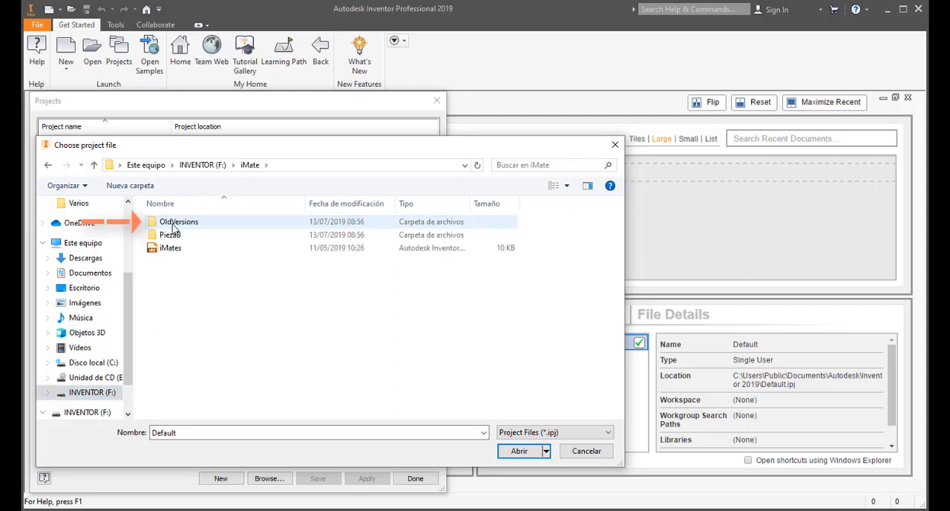
{"action": "left_click", "coordinate": [171, 250]}
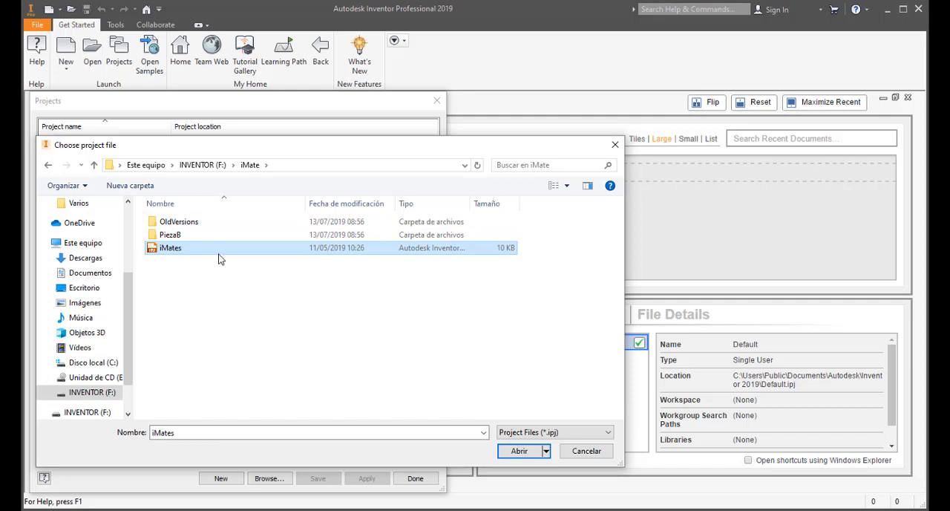
{"action": "left_click", "coordinate": [526, 454]}
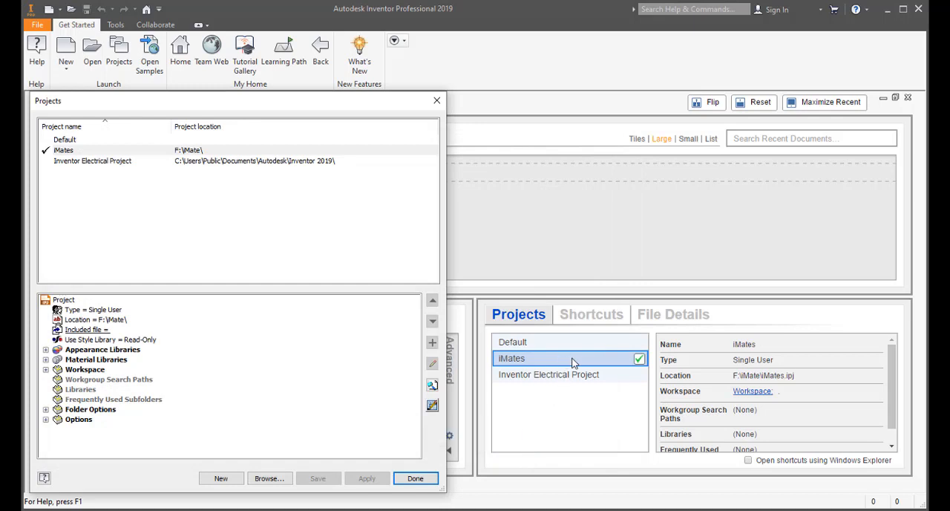
{"action": "left_click", "coordinate": [415, 478]}
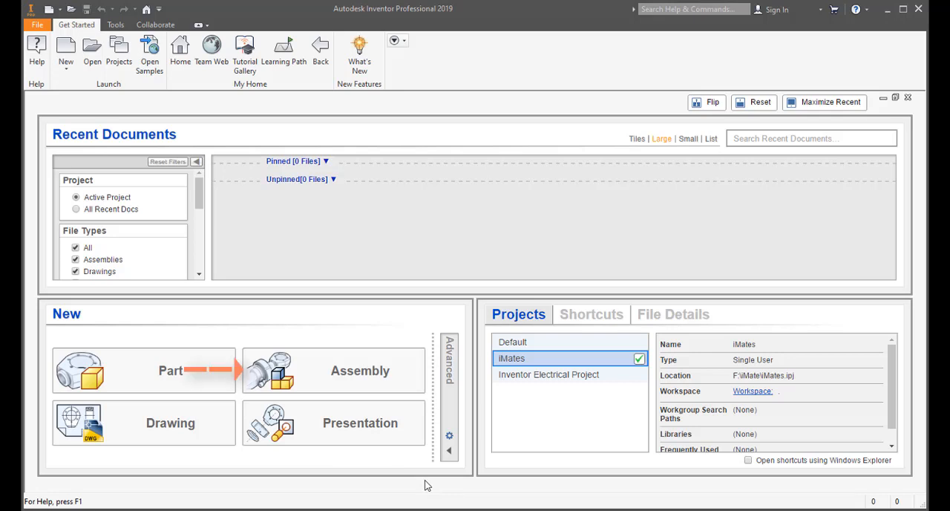
- Create a new assembly and open PiezaB from the iMate folder for placement as a component
{"action": "left_click", "coordinate": [384, 379]}
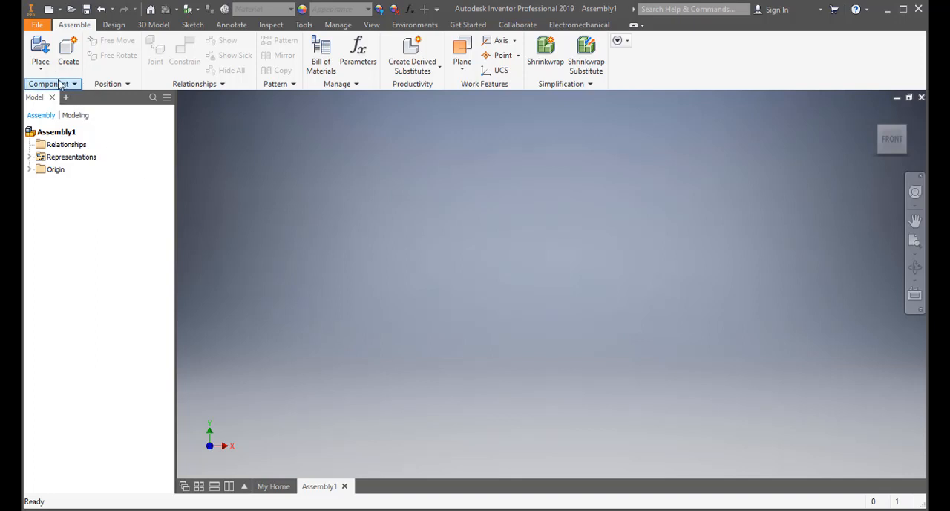
{"action": "left_click", "coordinate": [40, 51]}
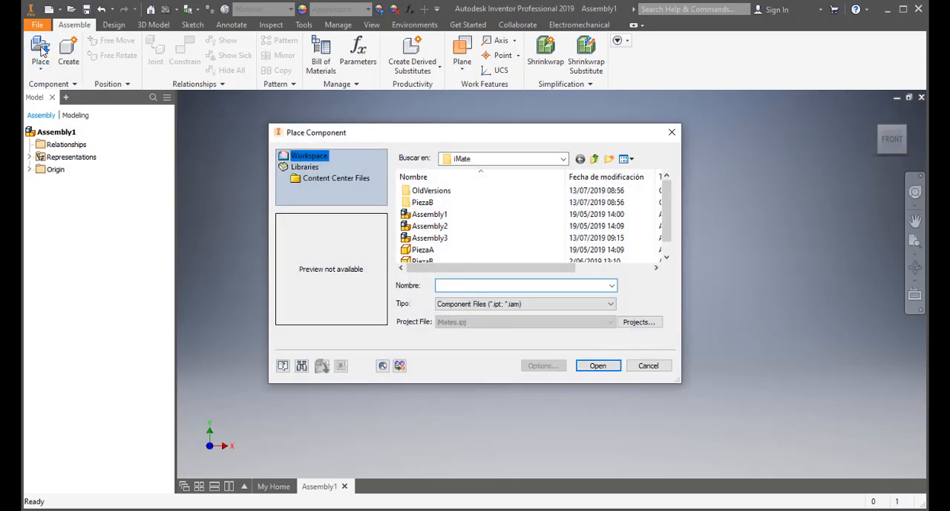
{"action": "left_click_drag", "start_coordinate": [438, 137], "coordinate": [346, 104]}
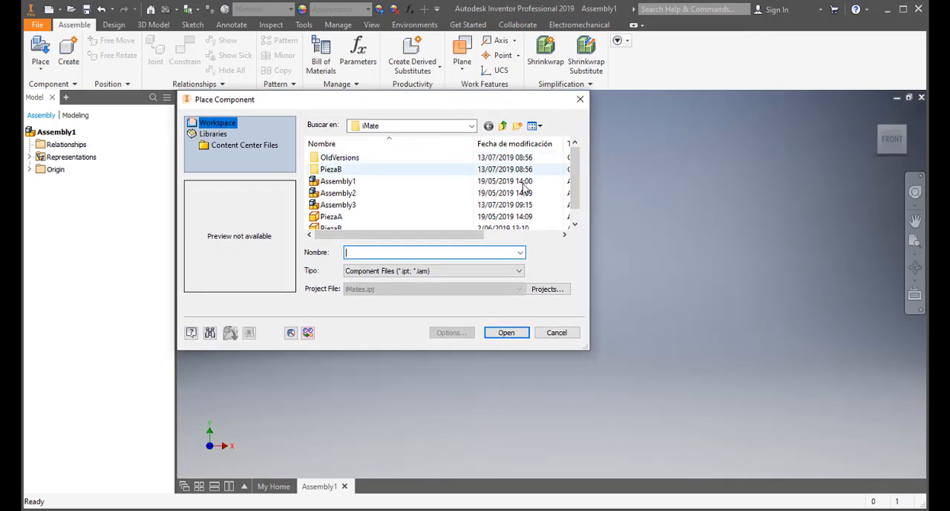
{"action": "left_click", "coordinate": [575, 225]}
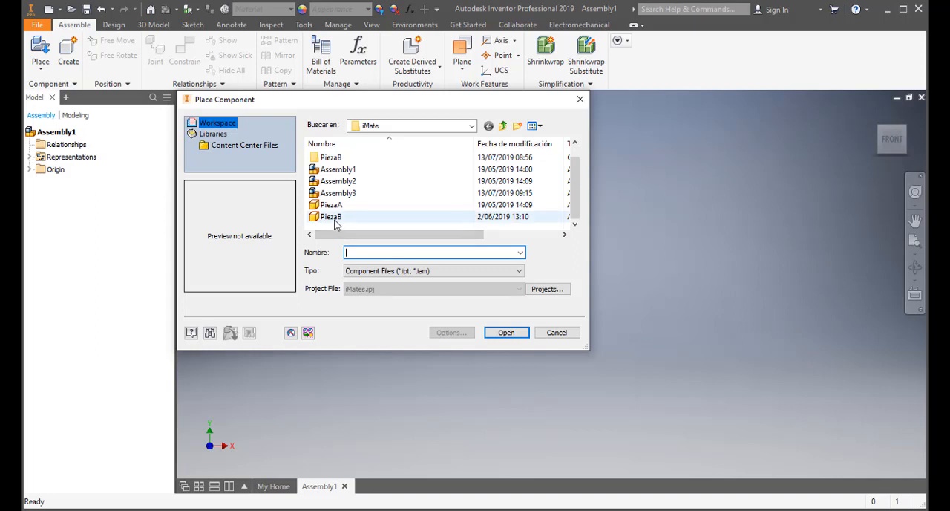
{"action": "left_click", "coordinate": [333, 218]}
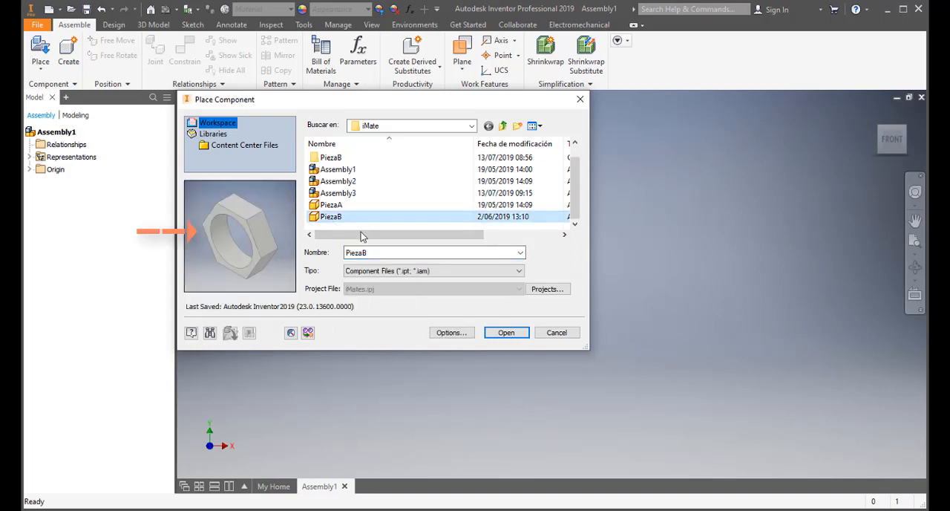
{"action": "left_click", "coordinate": [518, 335]}
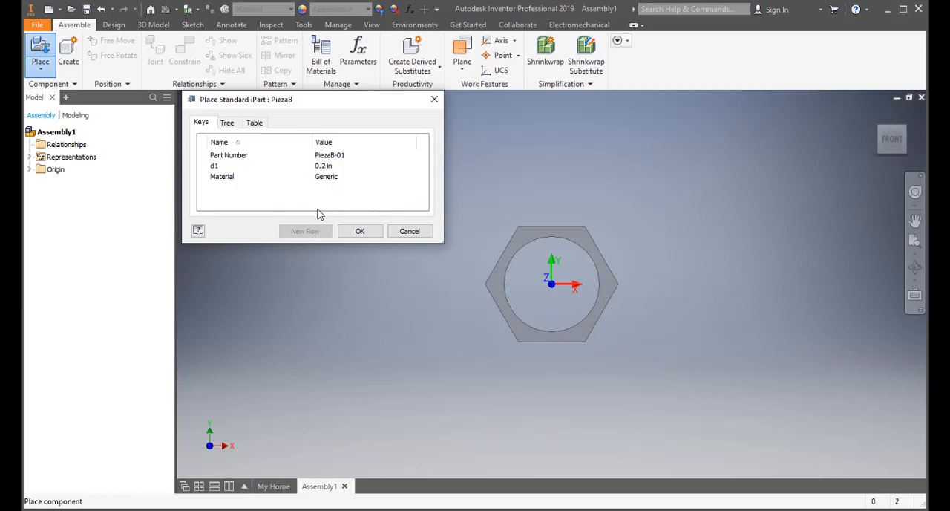
- List all values of the Part Number and d1 keys, choosing PiezaB-01 and setting d1 to 0.25 in
{"action": "left_click", "coordinate": [343, 157]}
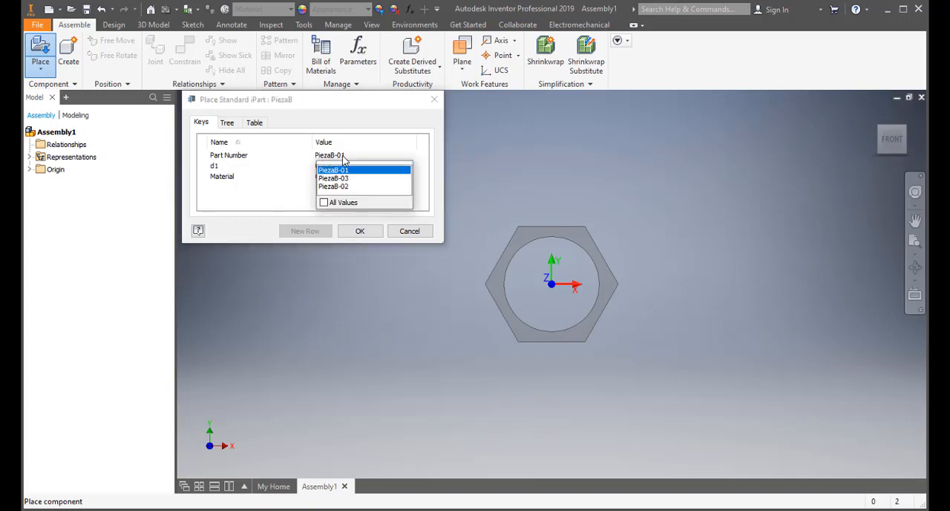
{"action": "left_click", "coordinate": [324, 202]}
{"action": "left_click", "coordinate": [329, 171]}
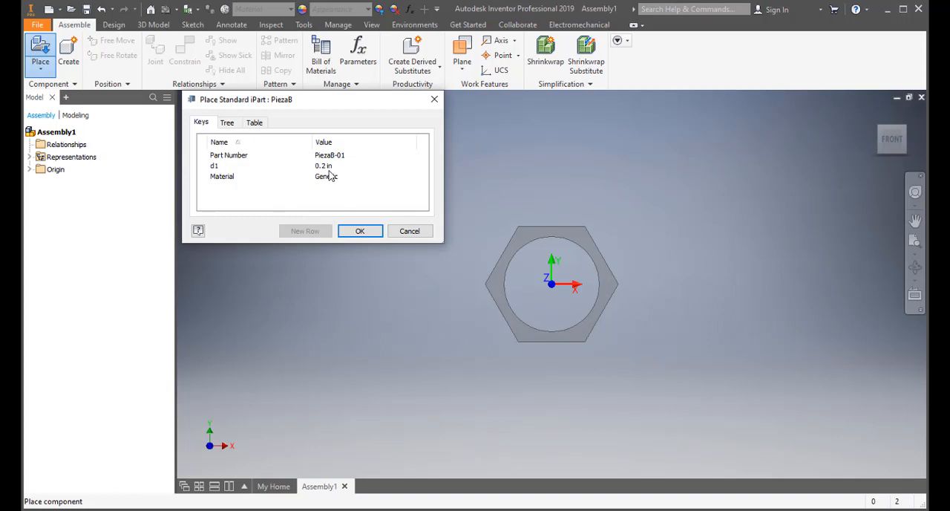
{"action": "left_click", "coordinate": [328, 168]}
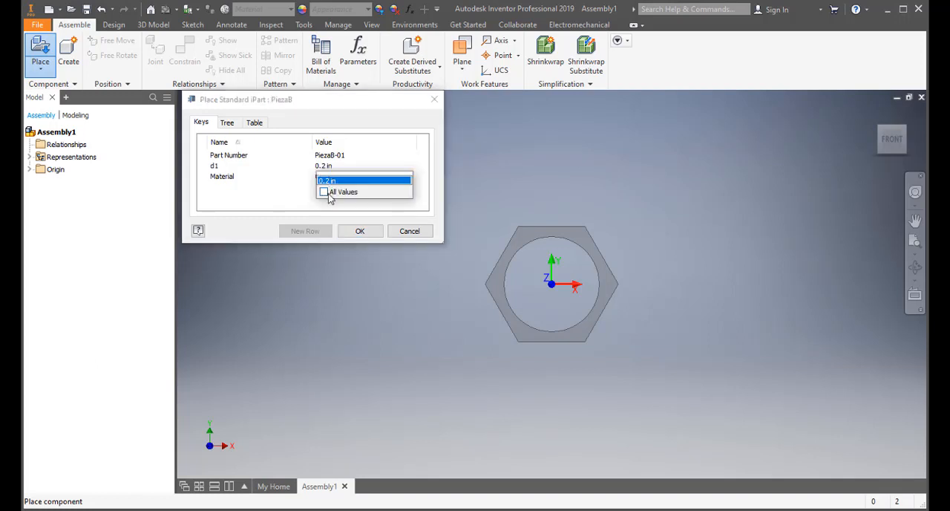
{"action": "left_click", "coordinate": [328, 194]}
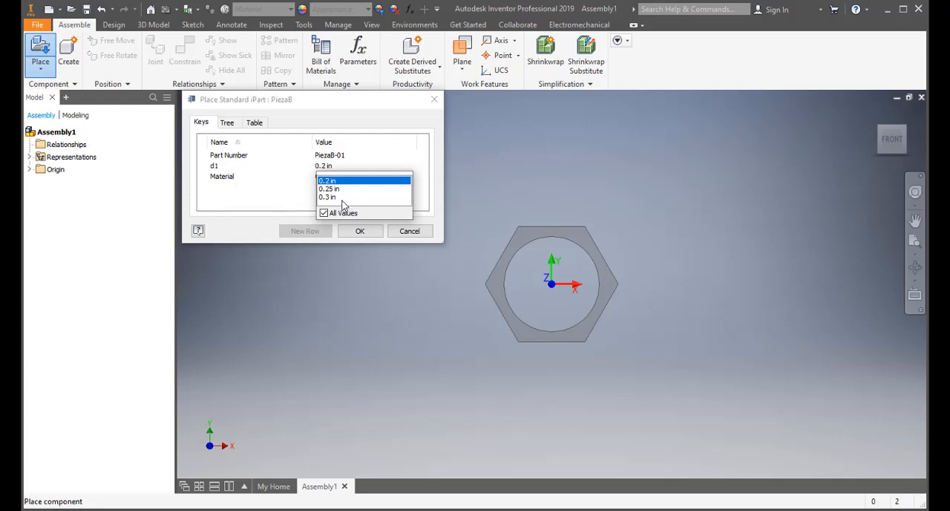
{"action": "left_click", "coordinate": [330, 190]}
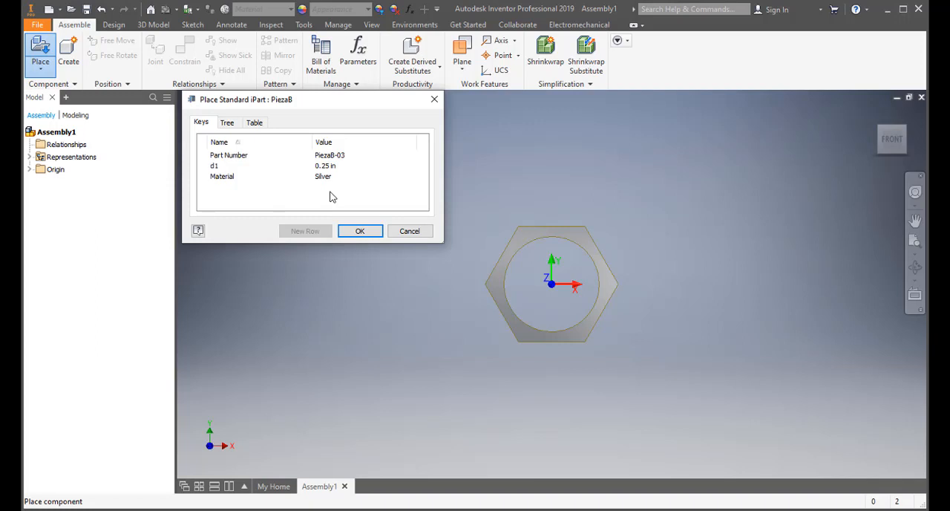
- Sort the iPart key list by value and by name, trying both directions
{"action": "left_click", "coordinate": [334, 145]}
{"action": "left_click", "coordinate": [333, 145]}
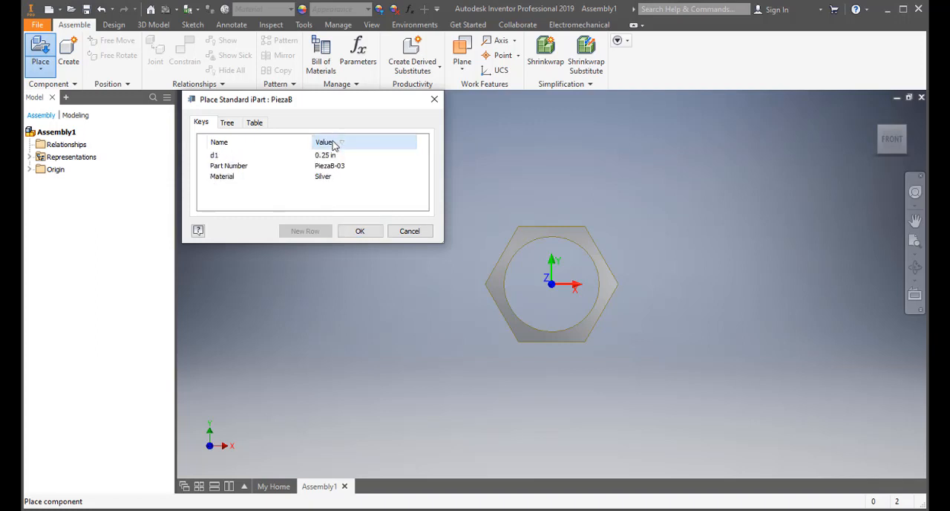
{"action": "left_click", "coordinate": [260, 146]}
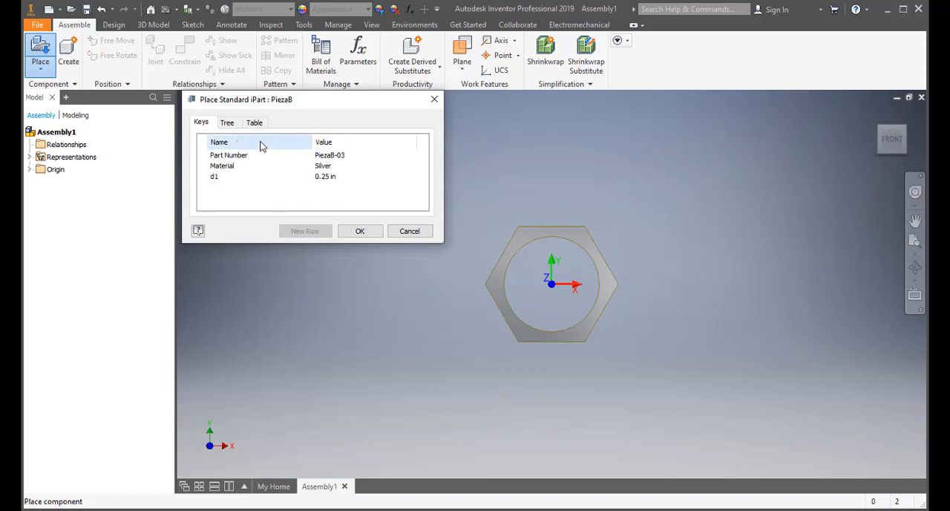
{"action": "left_click", "coordinate": [260, 146]}
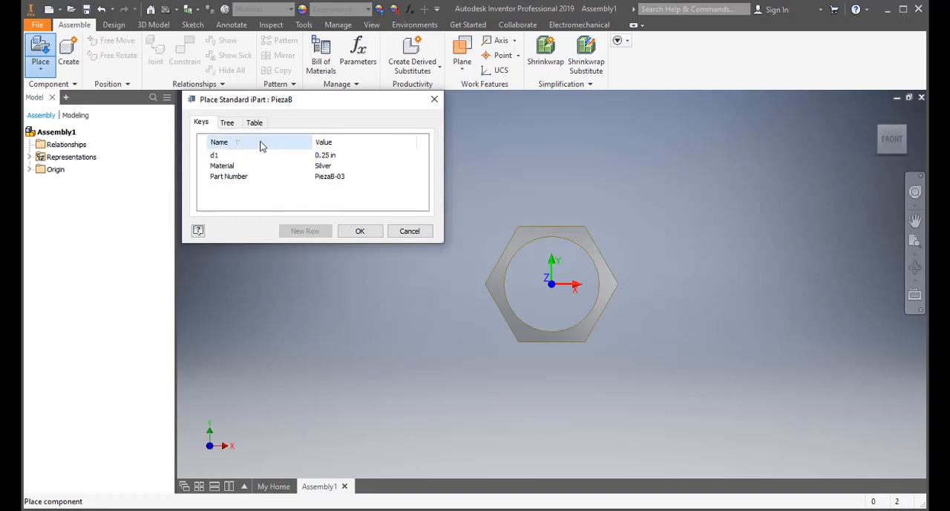
{"action": "left_click", "coordinate": [261, 146]}
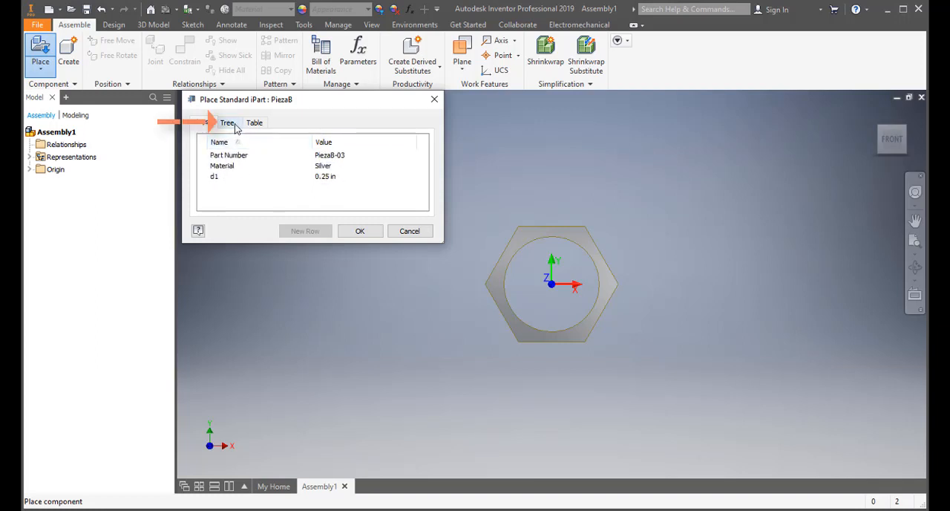
- Select member PiezaB-01 in the iPart tree view and expand it to its d1 = 0.2 in and Generic material entries
{"action": "left_click", "coordinate": [234, 127]}
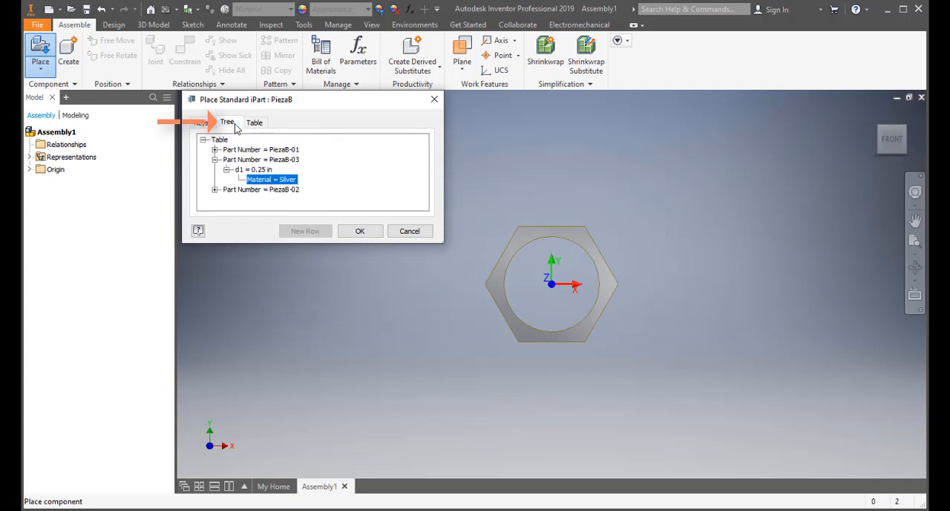
{"action": "left_click", "coordinate": [278, 151]}
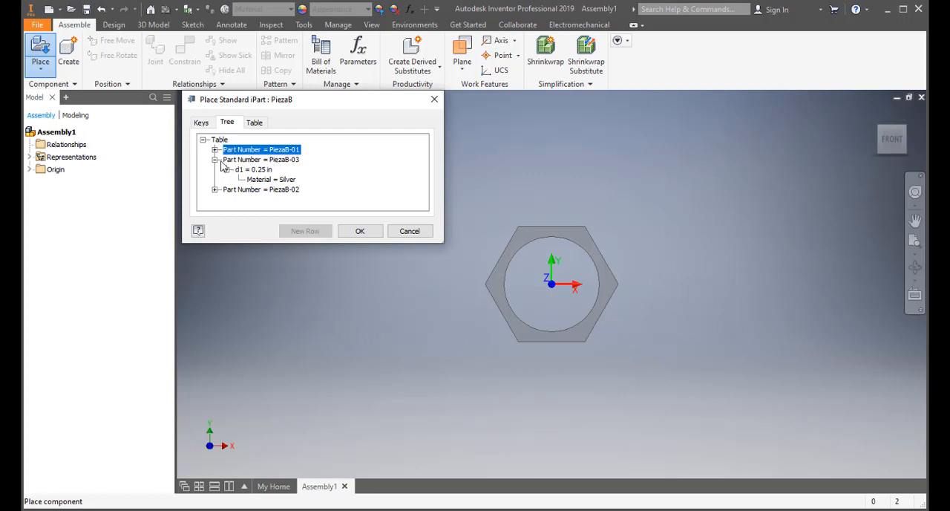
{"action": "left_click", "coordinate": [214, 149]}
{"action": "left_click", "coordinate": [226, 160]}
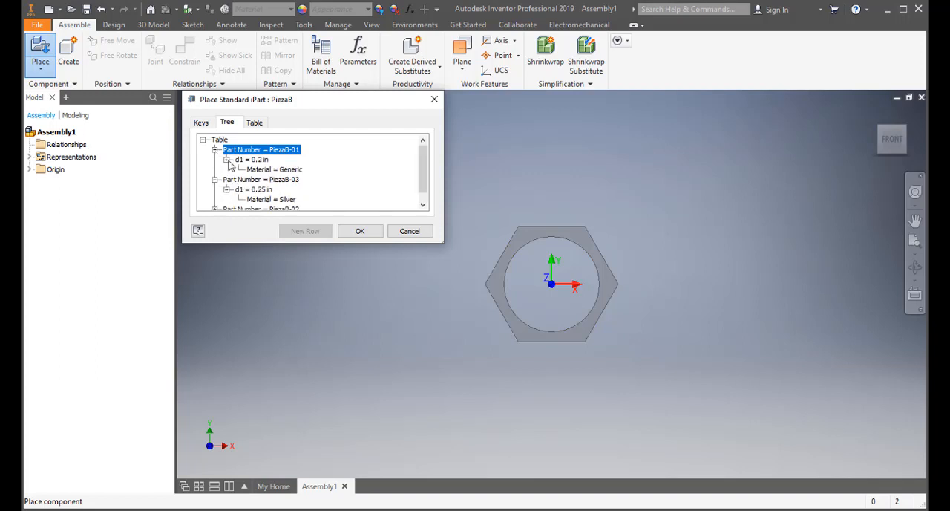
{"action": "left_click", "coordinate": [255, 161]}
{"action": "left_click", "coordinate": [274, 170]}
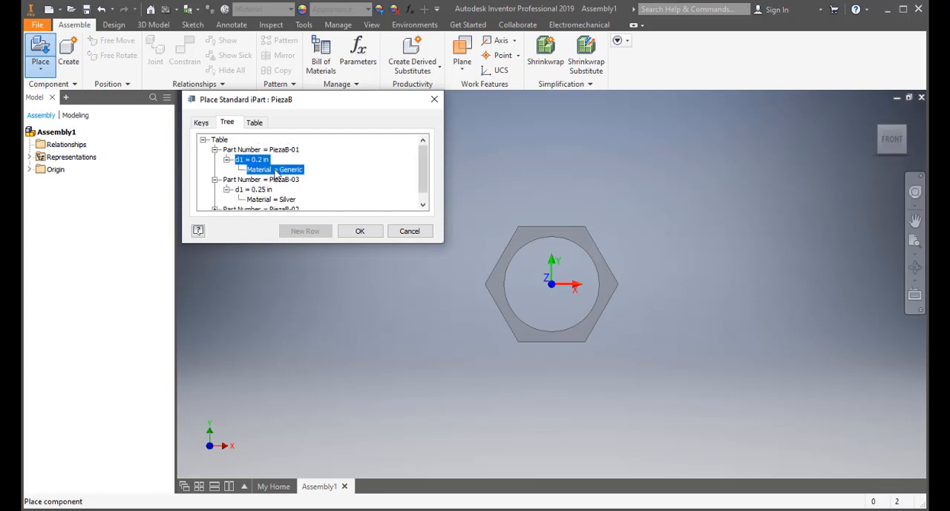
- Preview member PiezaB-03, and expand PiezaB-02 to select its Steel material entry
{"action": "left_click", "coordinate": [277, 181]}
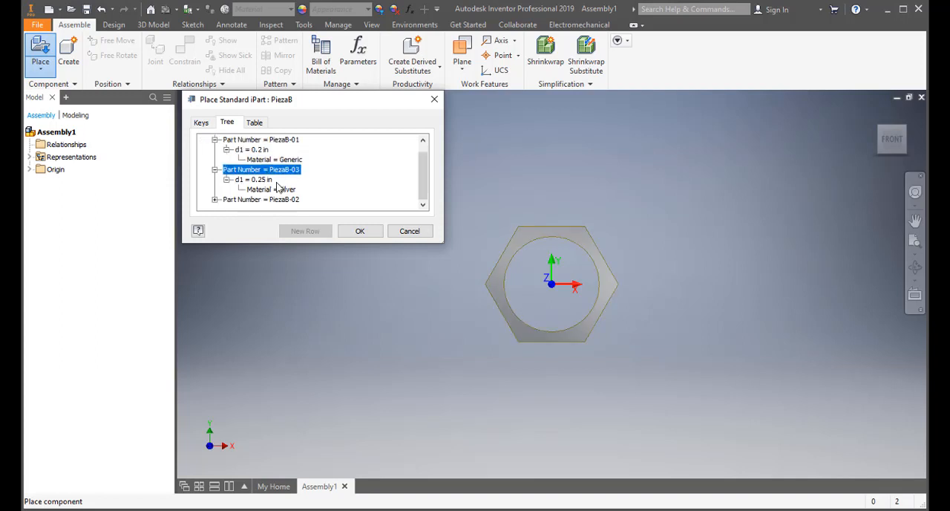
{"action": "scroll", "coordinate": [279, 186], "scroll_direction": "down", "scroll_amount": 1}
{"action": "left_click", "coordinate": [215, 199]}
{"action": "left_click", "coordinate": [226, 200]}
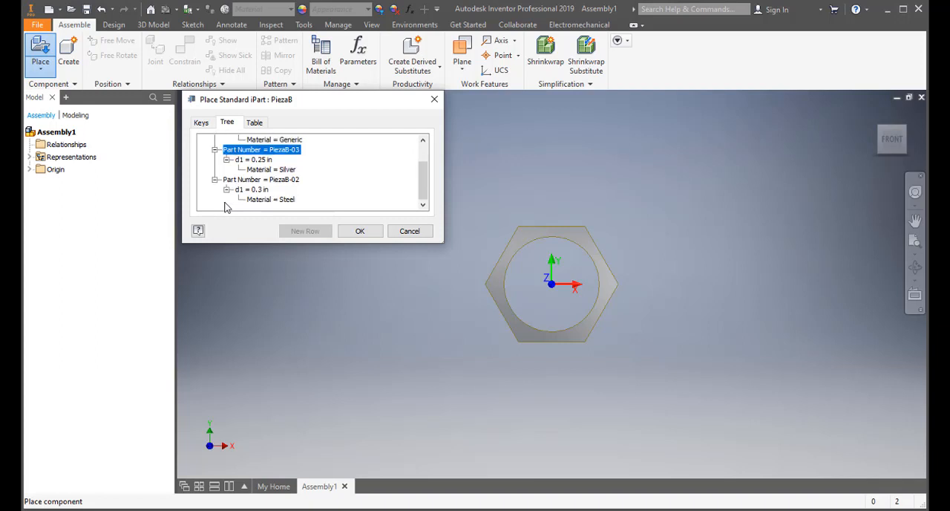
{"action": "left_click", "coordinate": [267, 200]}
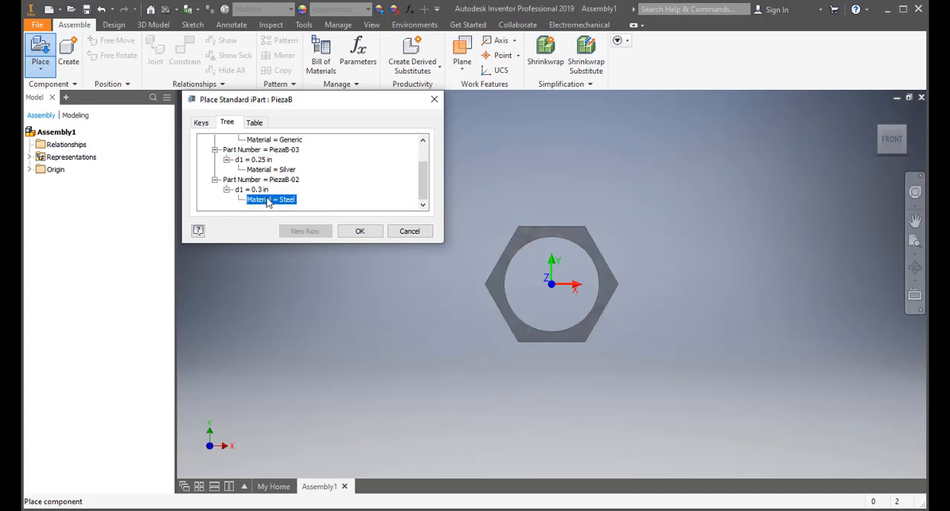
- Preview the Silver material entry of PiezaB-03 and return the selection to member PiezaB-01
{"action": "left_click", "coordinate": [270, 170]}
{"action": "scroll", "coordinate": [270, 165], "scroll_direction": "up", "scroll_amount": 1}
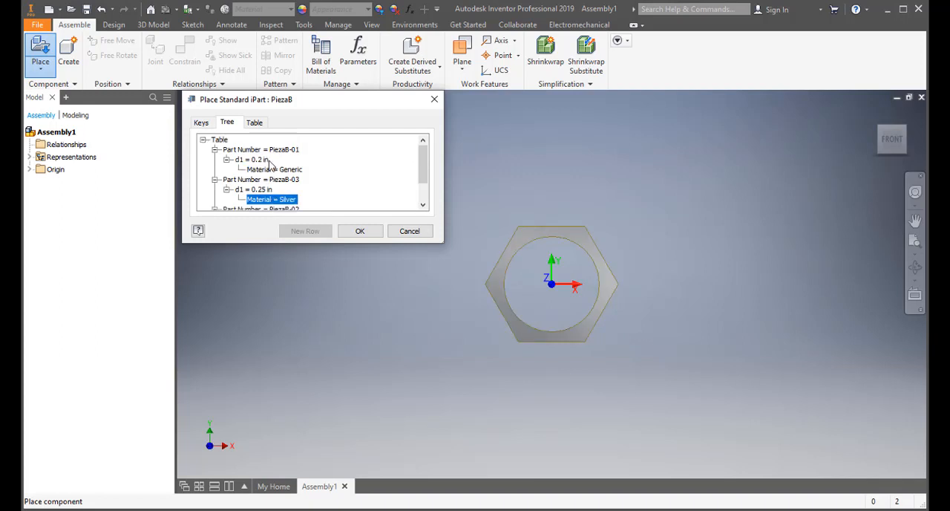
{"action": "left_click", "coordinate": [271, 150]}
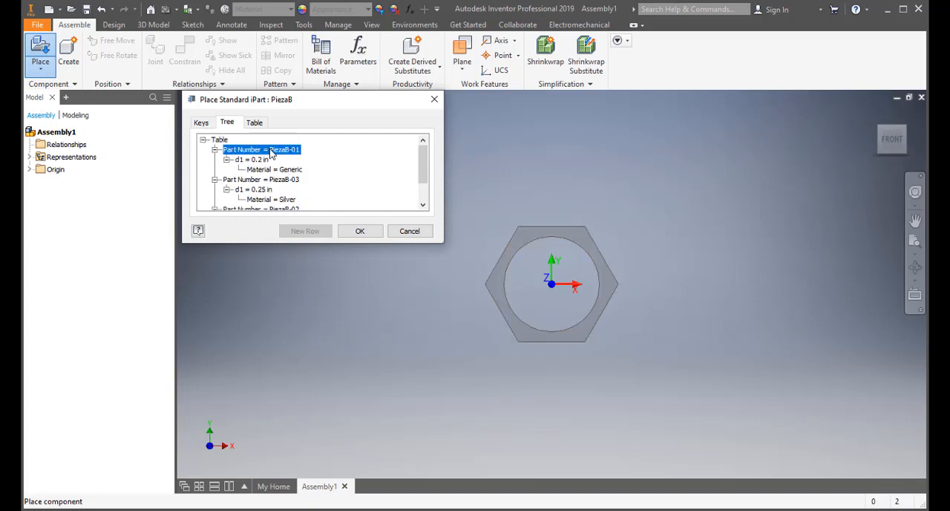
- Preview PiezaB-03's d1 = 0.25 in tree entry and compare all three members in the iPart table, ending on PiezaB-01
{"action": "left_click", "coordinate": [269, 190]}
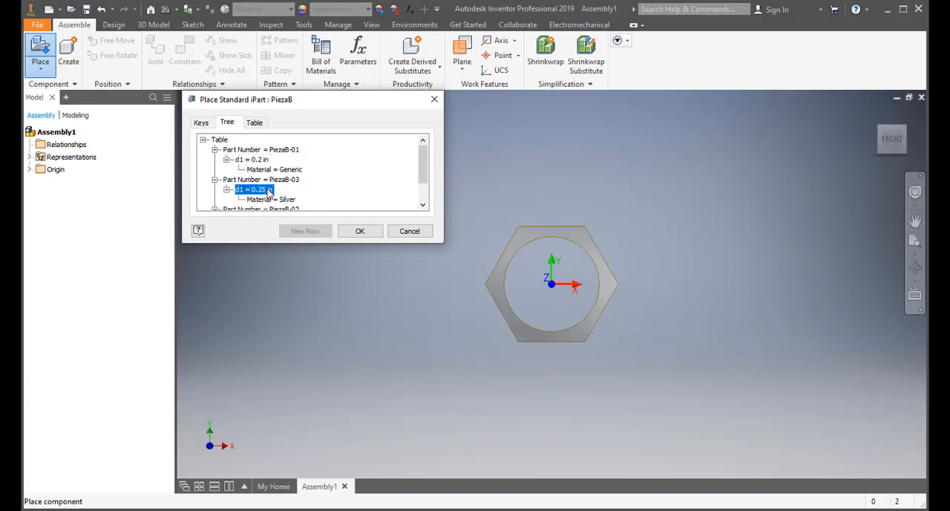
{"action": "left_click", "coordinate": [254, 123]}
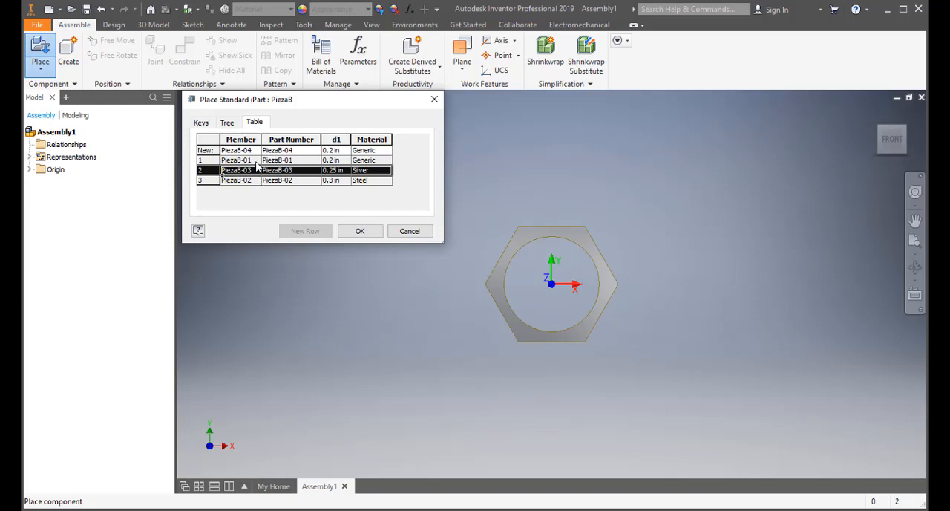
{"action": "left_click", "coordinate": [256, 161]}
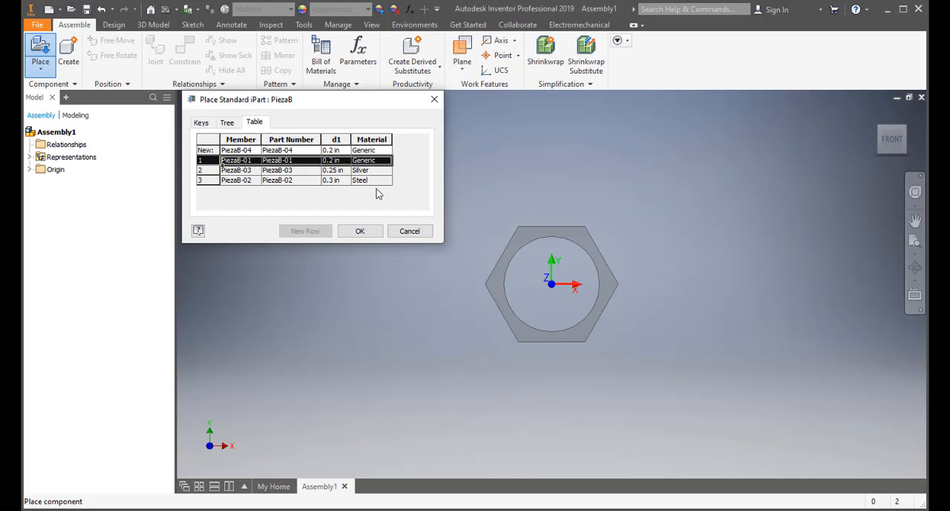
{"action": "left_click", "coordinate": [375, 181]}
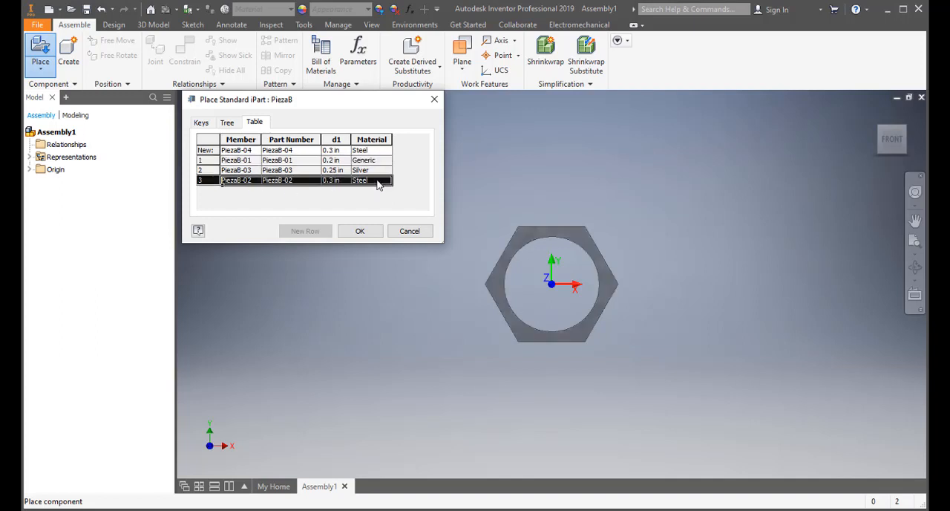
{"action": "left_click", "coordinate": [375, 161]}
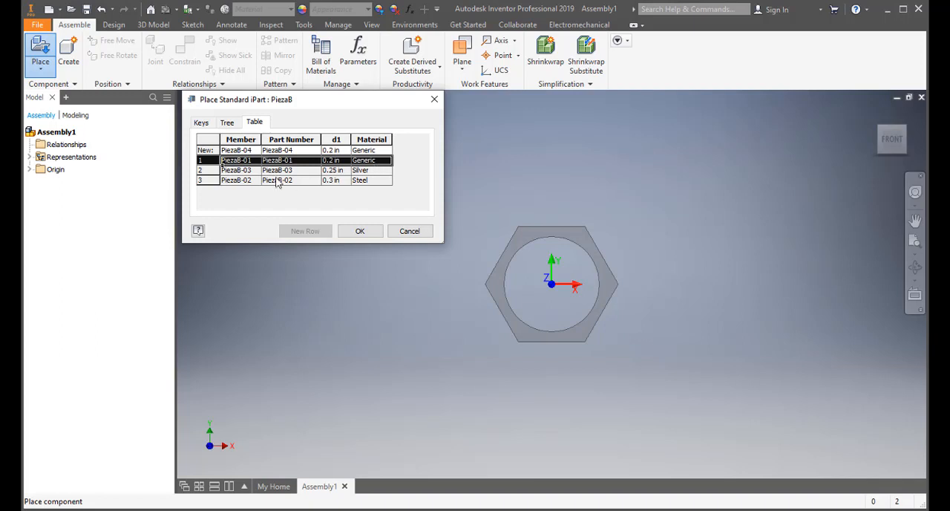
{"action": "left_click", "coordinate": [241, 181]}
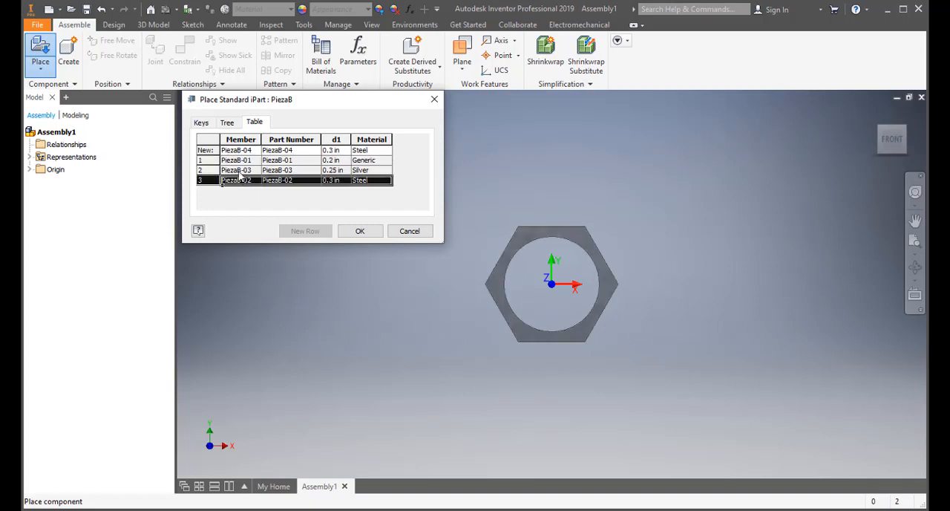
{"action": "left_click", "coordinate": [240, 170]}
{"action": "left_click", "coordinate": [241, 162]}
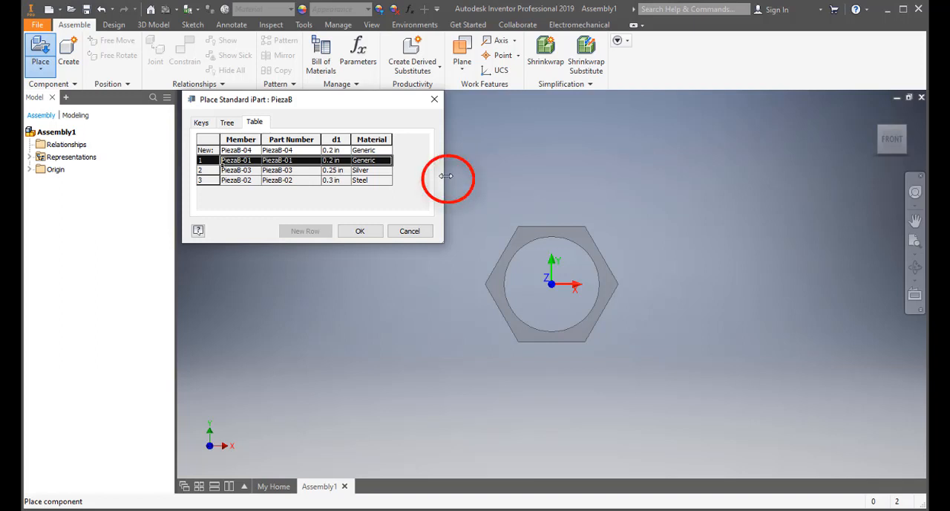
- Enlarge the Place Standard iPart dialog slightly in width and height
{"action": "left_click_drag", "start_coordinate": [446, 176], "coordinate": [449, 175]}
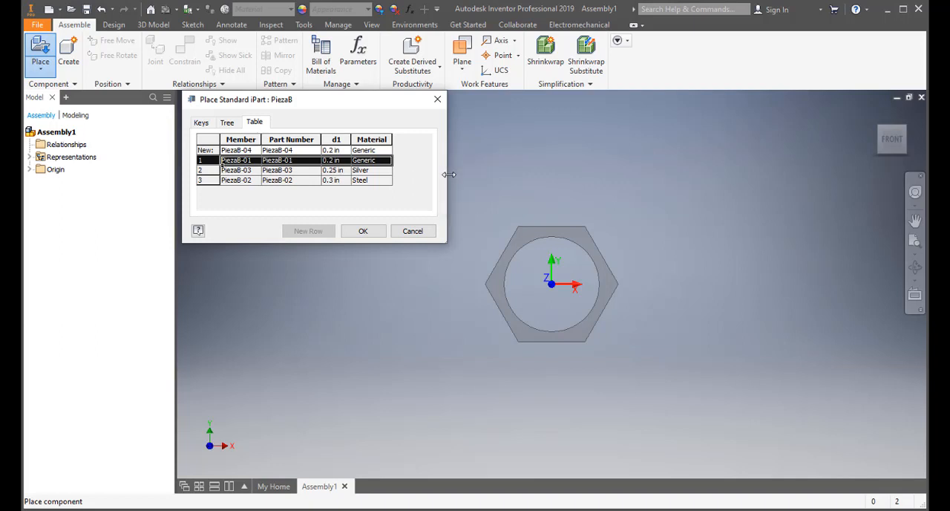
{"action": "mouse_move", "coordinate": [449, 174]}
{"action": "left_mouse_down"}
{"action": "mouse_move", "coordinate": [642, 170]}
{"action": "mouse_move", "coordinate": [515, 161]}
{"action": "mouse_move", "coordinate": [462, 170]}
{"action": "left_mouse_up"}
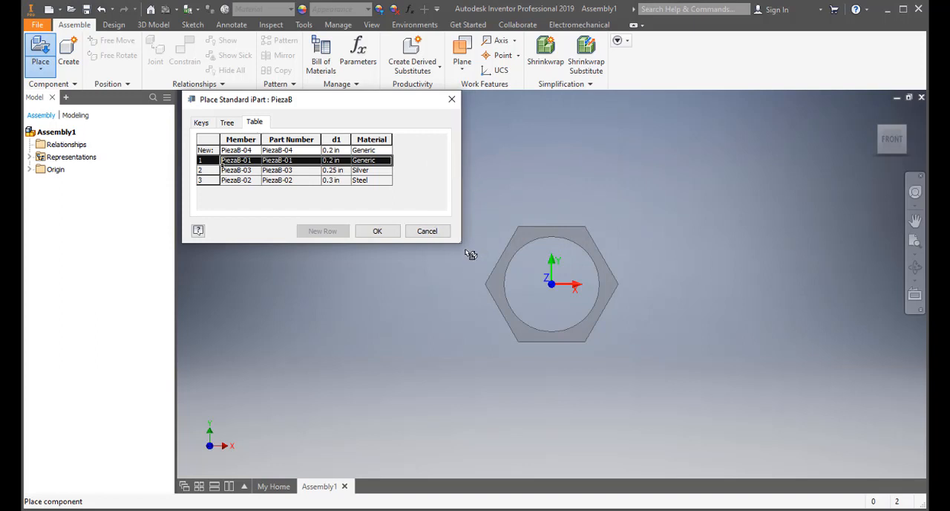
{"action": "mouse_move", "coordinate": [461, 243]}
{"action": "left_mouse_down"}
{"action": "mouse_move", "coordinate": [457, 256]}
{"action": "mouse_move", "coordinate": [386, 273]}
{"action": "mouse_move", "coordinate": [481, 310]}
{"action": "mouse_move", "coordinate": [514, 310]}
{"action": "mouse_move", "coordinate": [519, 278]}
{"action": "mouse_move", "coordinate": [503, 251]}
{"action": "mouse_move", "coordinate": [473, 256]}
{"action": "left_mouse_up"}
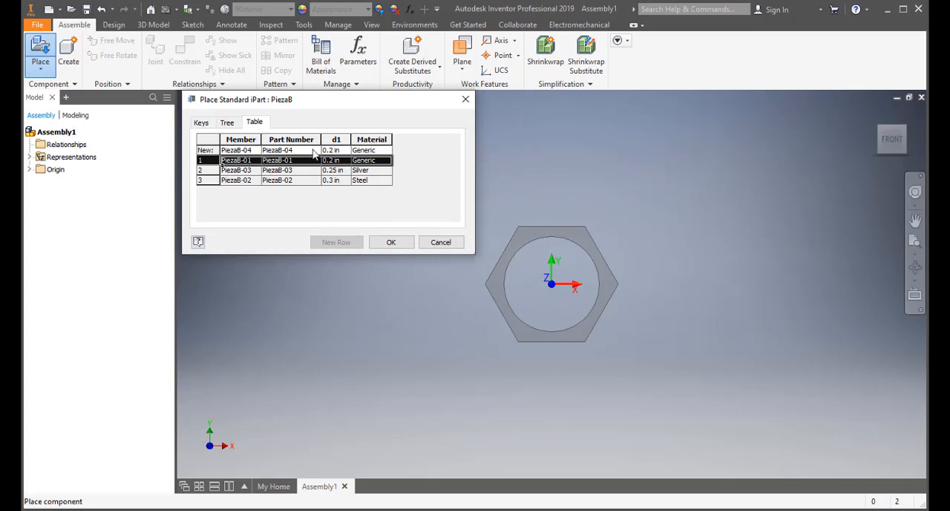
{"action": "left_click_drag", "start_coordinate": [280, 105], "coordinate": [316, 100]}
- Sort the iPart table by Member in descending order, and by Part Number, d1 and Material in ascending order
{"action": "right_click", "coordinate": [248, 139]}
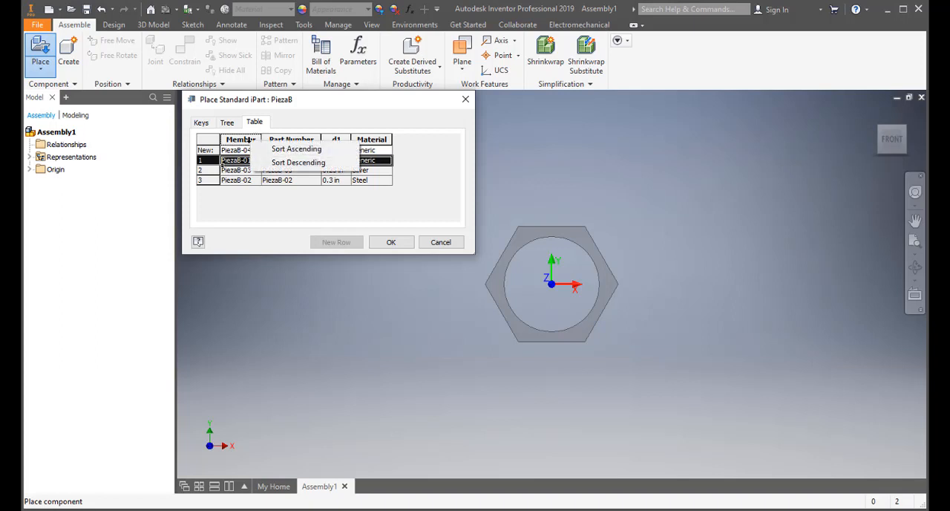
{"action": "left_click", "coordinate": [289, 165]}
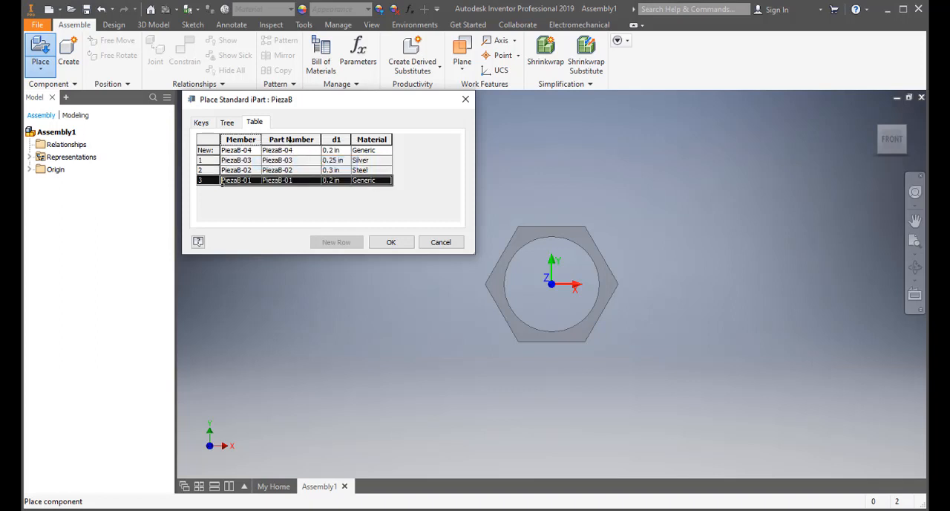
{"action": "right_click", "coordinate": [289, 140]}
{"action": "left_click", "coordinate": [310, 148]}
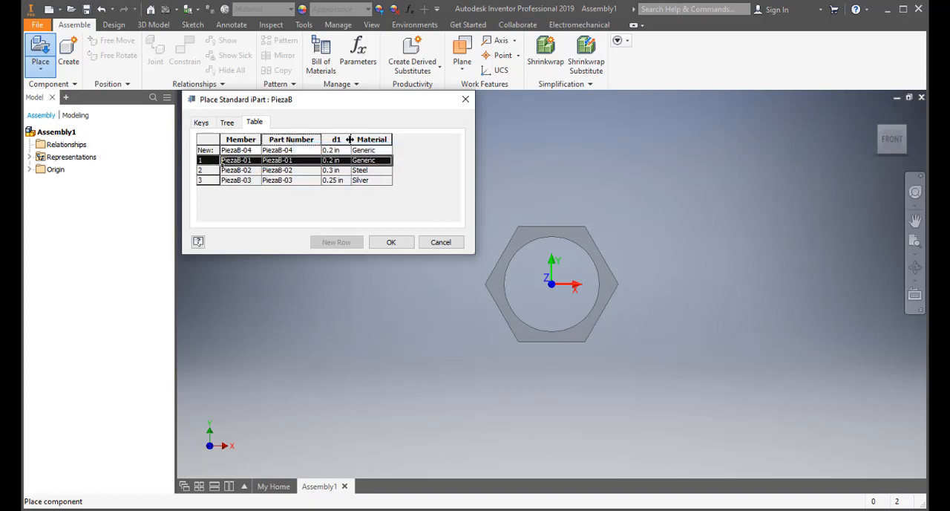
{"action": "right_click", "coordinate": [344, 140]}
{"action": "left_click", "coordinate": [376, 146]}
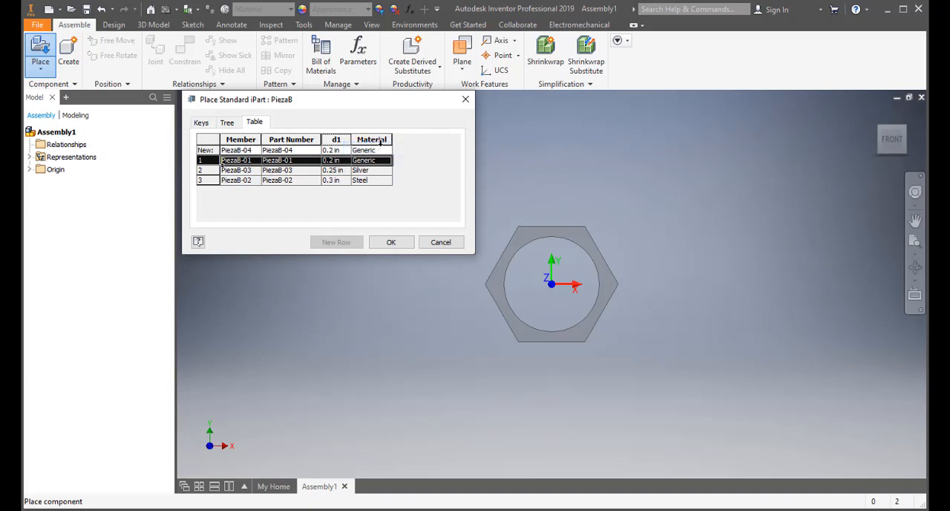
{"action": "right_click", "coordinate": [381, 140]}
{"action": "left_click", "coordinate": [404, 148]}
- Choose member PiezaB-03 (0.25 in, Silver) in the table and place one instance of it grounded at the assembly origin
{"action": "left_click", "coordinate": [247, 174]}
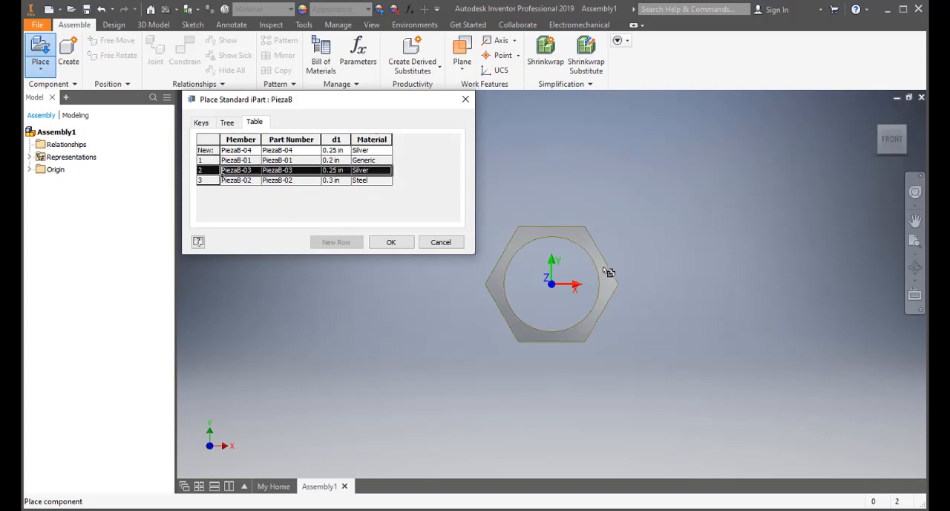
{"action": "right_click", "coordinate": [627, 247]}
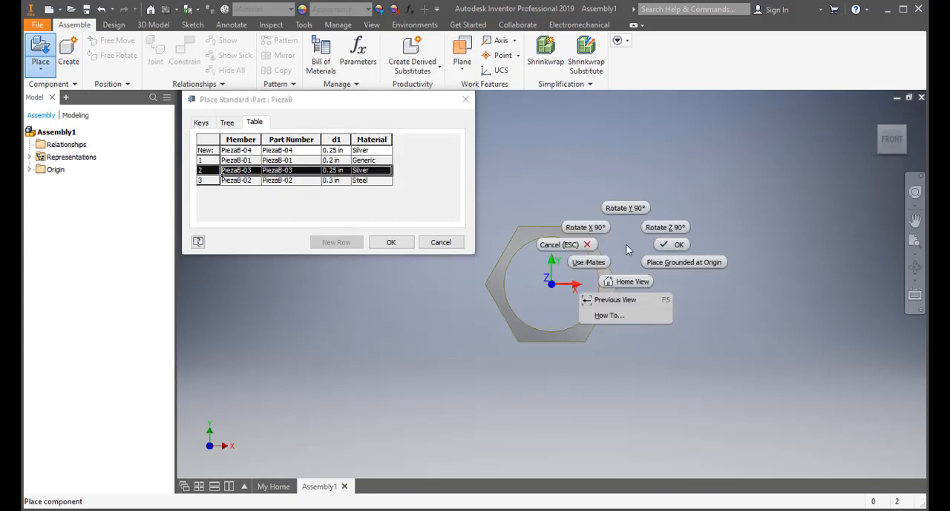
{"action": "left_click", "coordinate": [688, 264]}
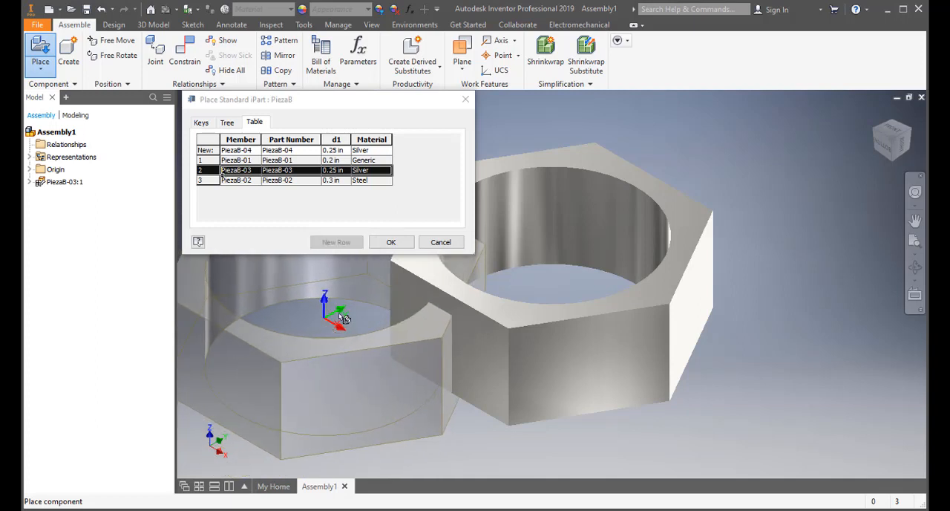
{"action": "left_click", "coordinate": [390, 244]}
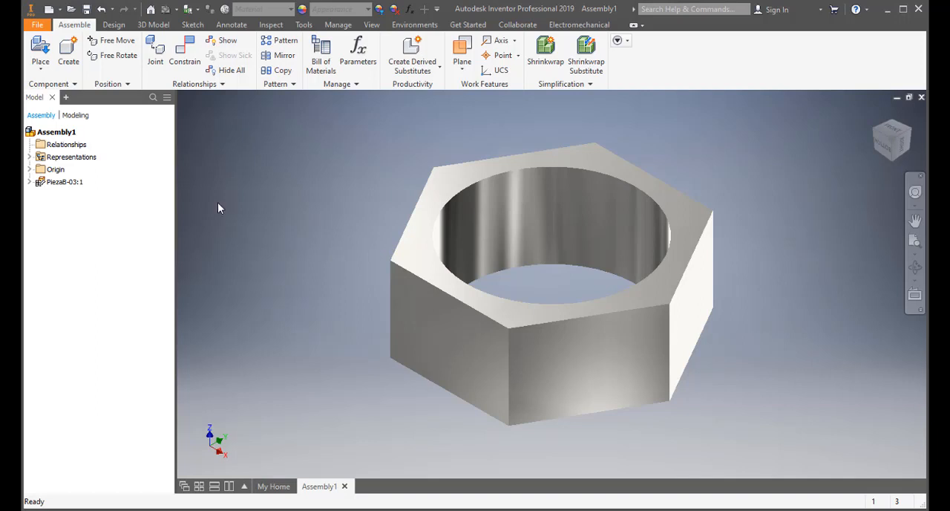
- Place one instance of the PiezaA part from the iMate folder in free space beside the hexagonal nut
{"action": "scroll", "coordinate": [328, 252], "scroll_direction": "down", "scroll_amount": 5}
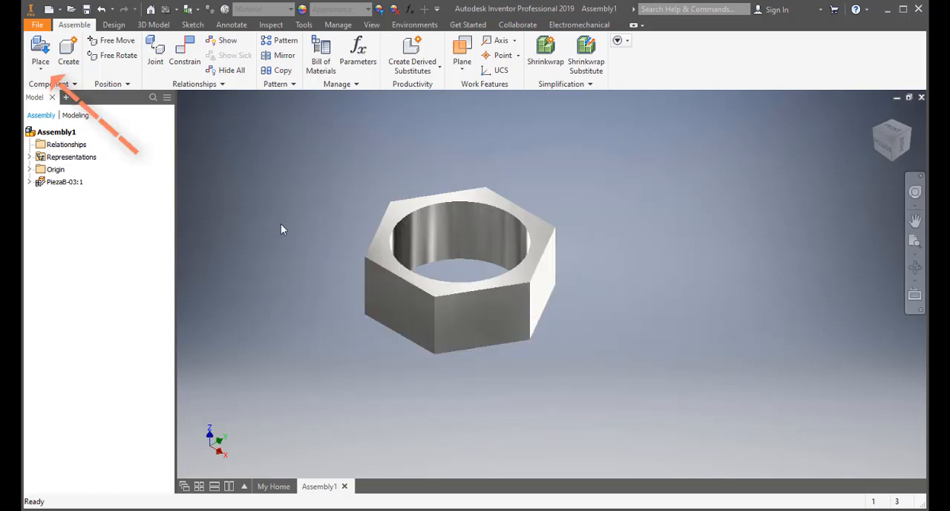
{"action": "left_click", "coordinate": [48, 50]}
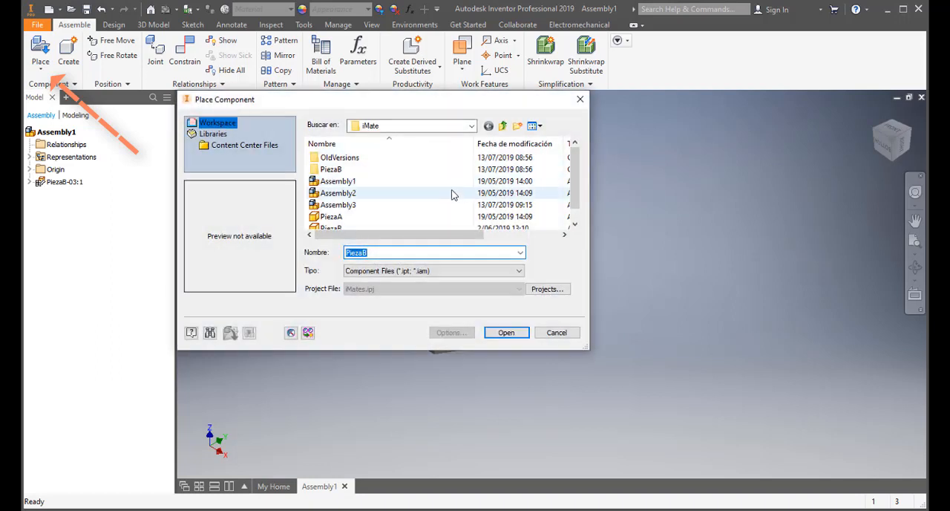
{"action": "left_click", "coordinate": [327, 216]}
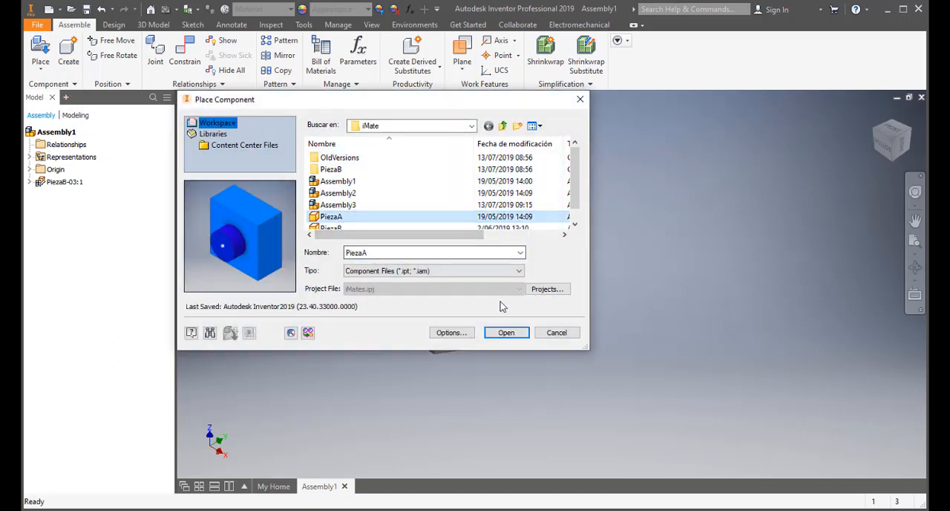
{"action": "left_click", "coordinate": [506, 334]}
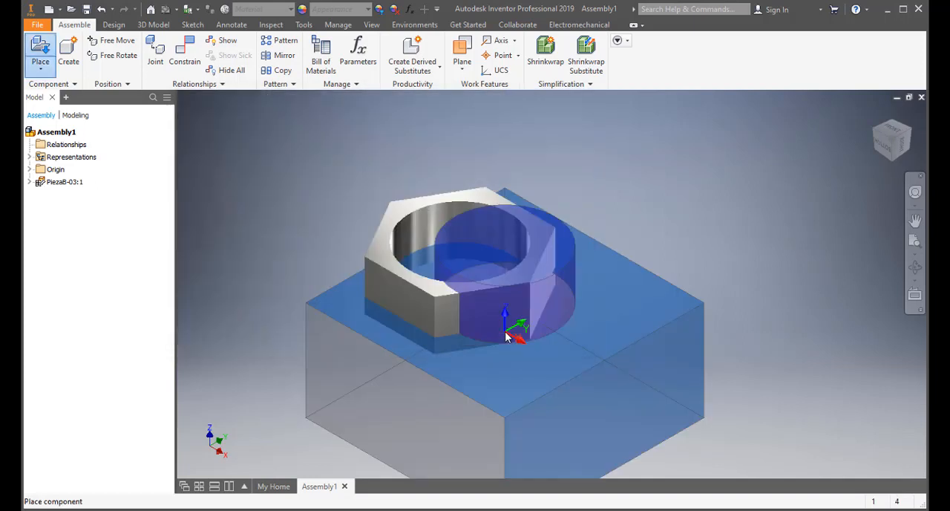
{"action": "scroll", "coordinate": [648, 325], "scroll_direction": "up", "scroll_amount": 3}
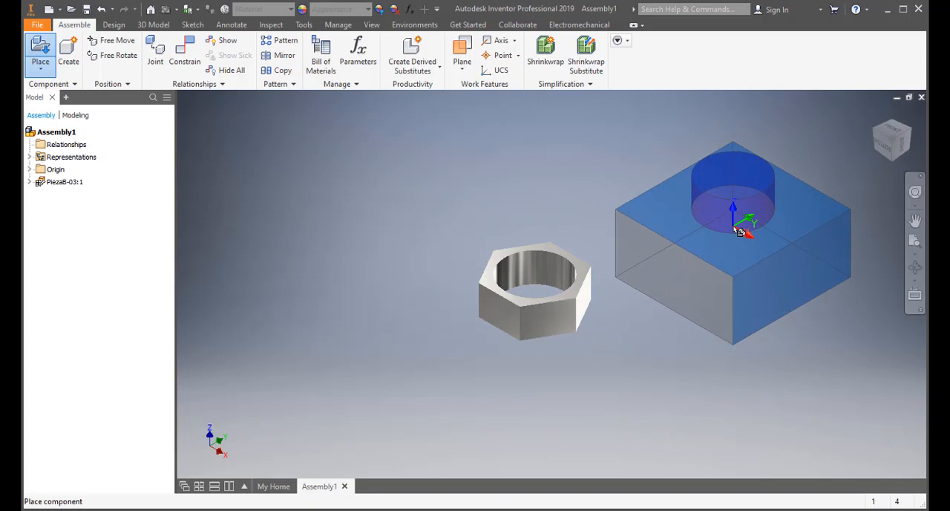
{"action": "left_click", "coordinate": [740, 233]}
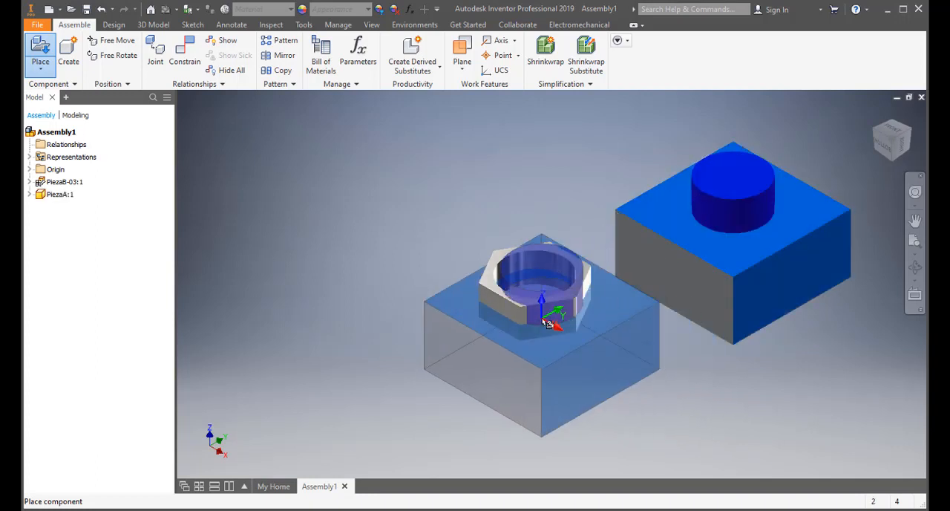
{"action": "key", "text": "Escape"}
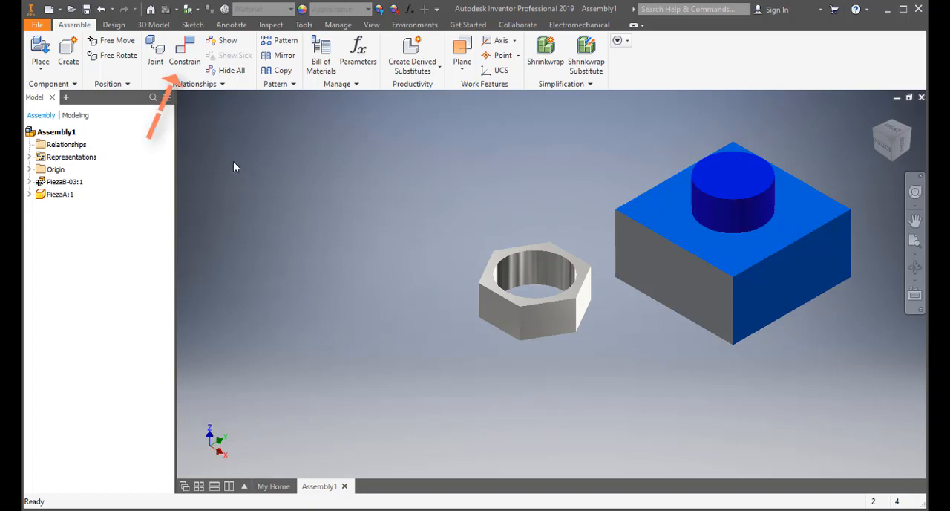
- Add an opposed Insert constraint with 0 mm offset between the nut's lower hole edge and the base edge of PiezaA's cylinder
{"action": "left_click", "coordinate": [188, 58]}
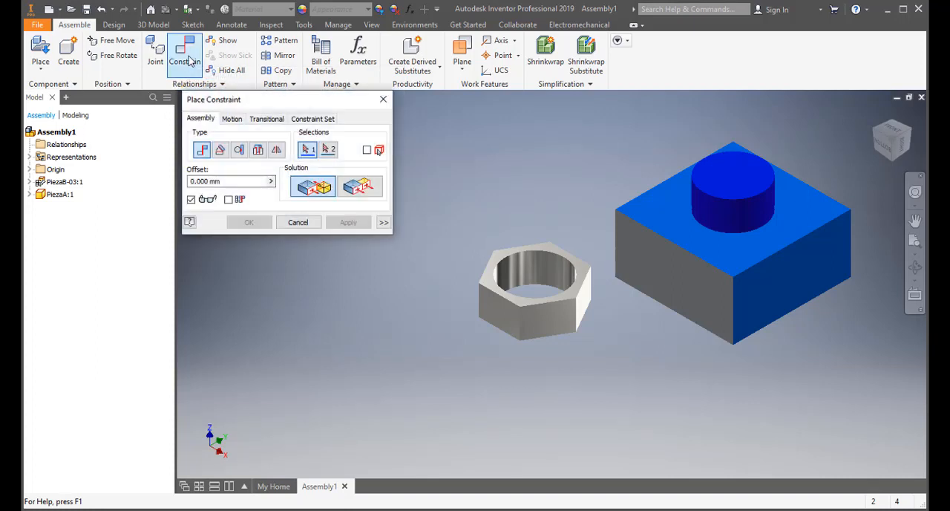
{"action": "left_click", "coordinate": [258, 151]}
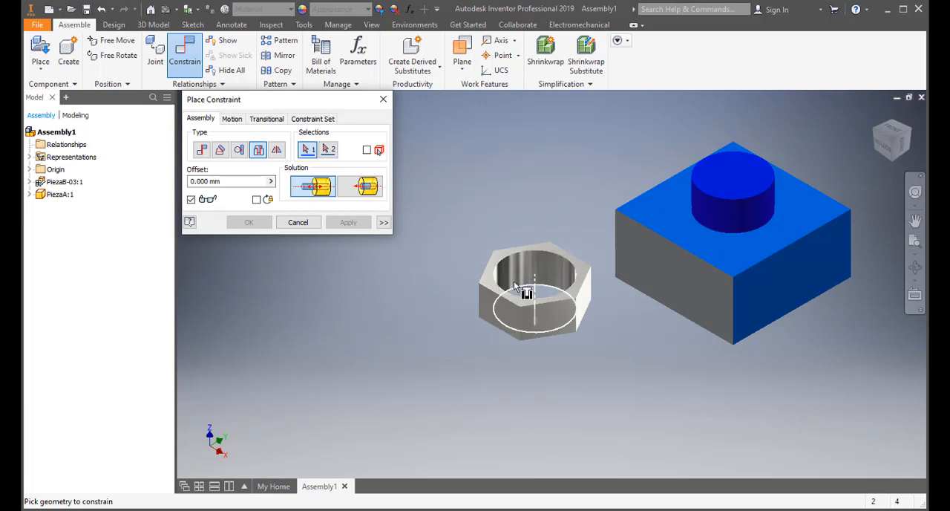
{"action": "left_click", "coordinate": [515, 284]}
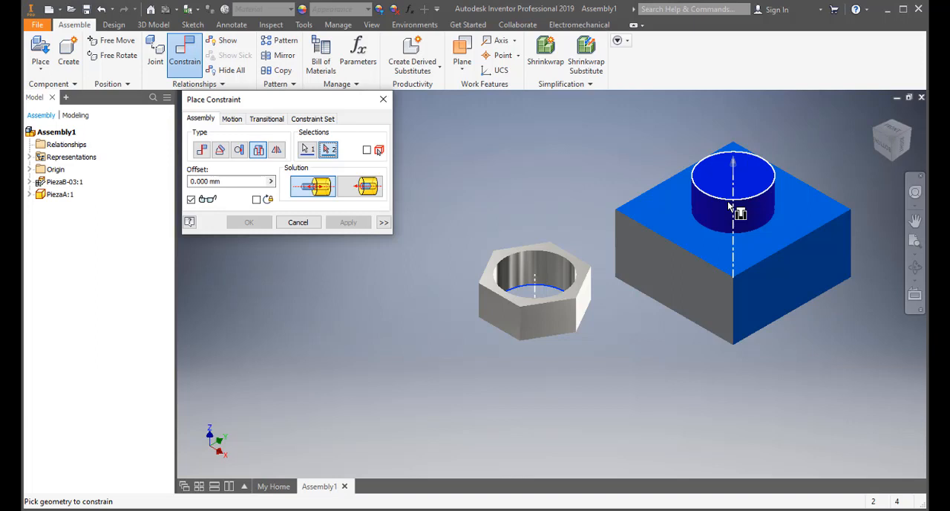
{"action": "left_click", "coordinate": [760, 230]}
{"action": "left_click", "coordinate": [759, 229]}
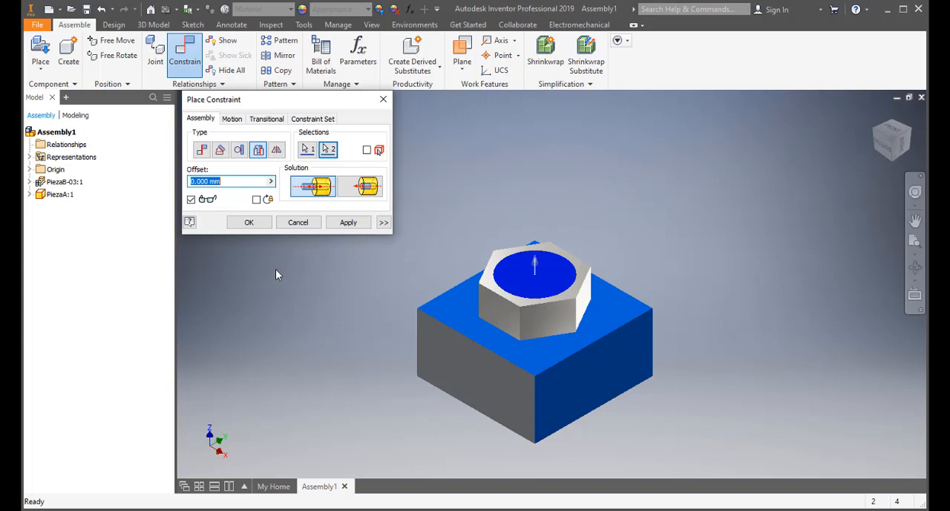
{"action": "left_click", "coordinate": [252, 223]}
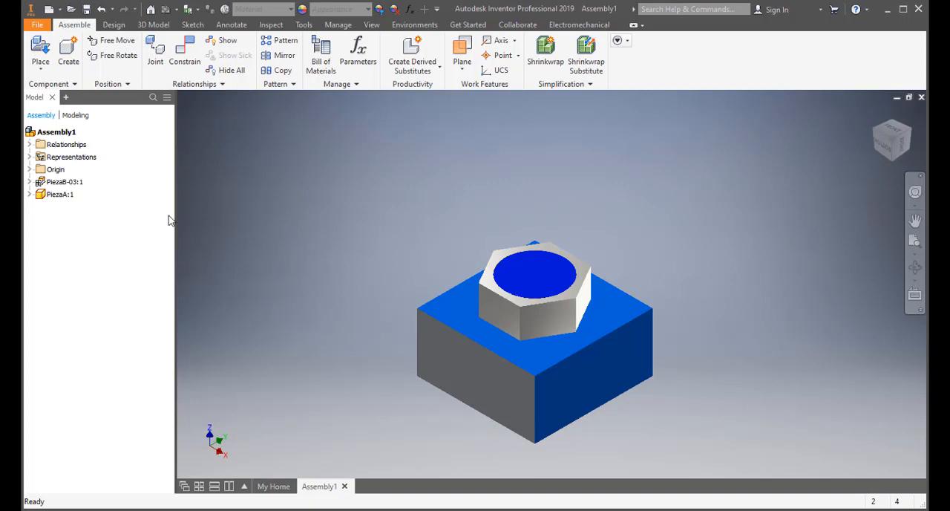
- Change the placed PiezaB-03 component through its iPart table to the member with d1 = 0.3 in
{"action": "left_click", "coordinate": [64, 185]}
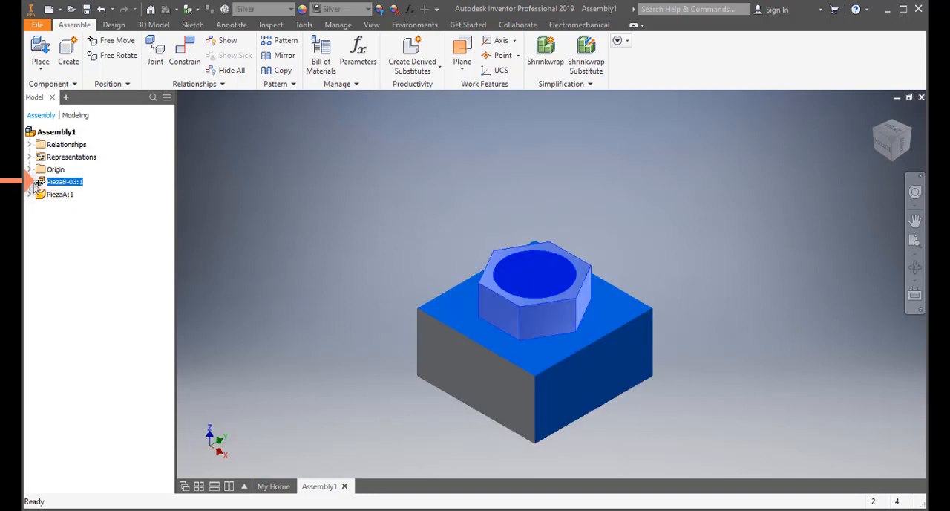
{"action": "left_click", "coordinate": [31, 182]}
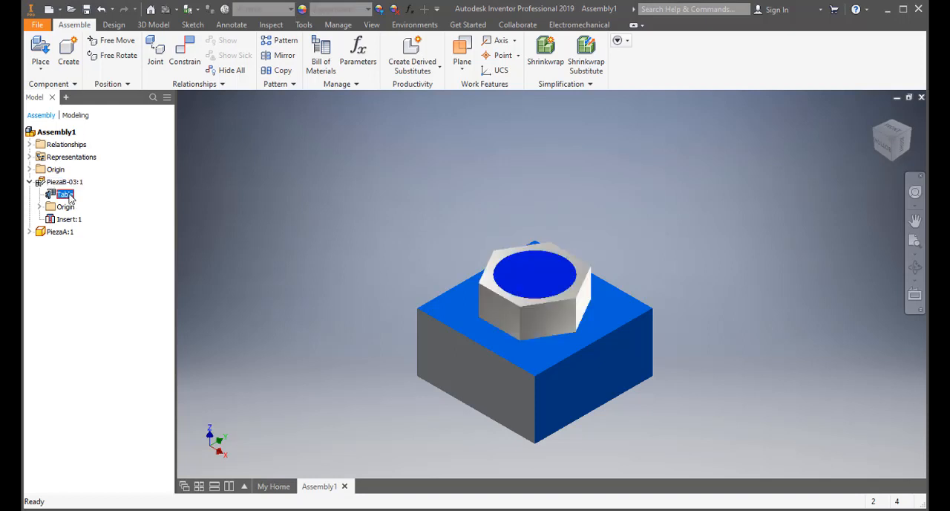
{"action": "right_click", "coordinate": [69, 196]}
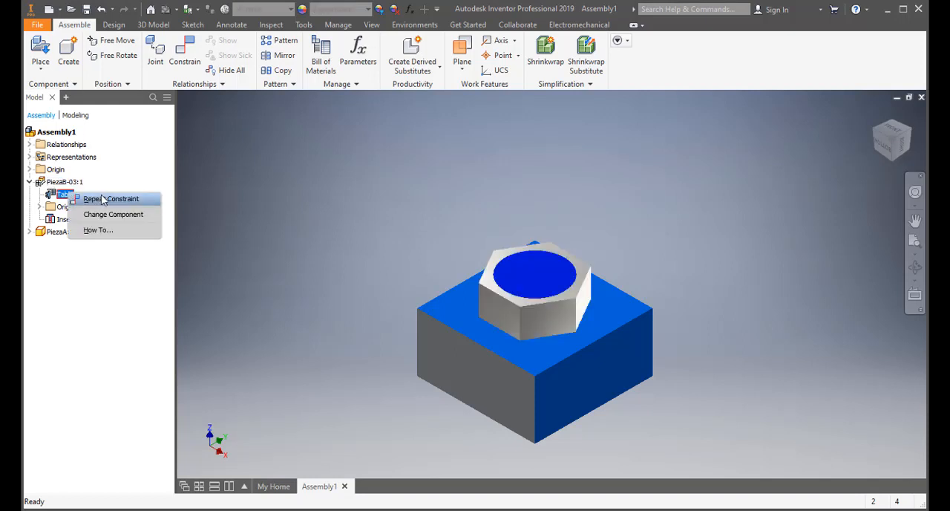
{"action": "left_click", "coordinate": [154, 220]}
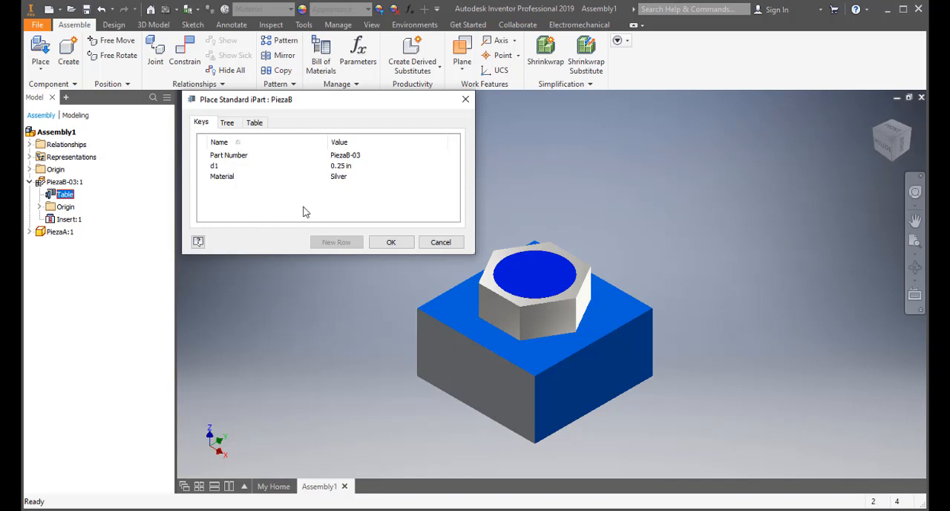
{"action": "left_click", "coordinate": [356, 171]}
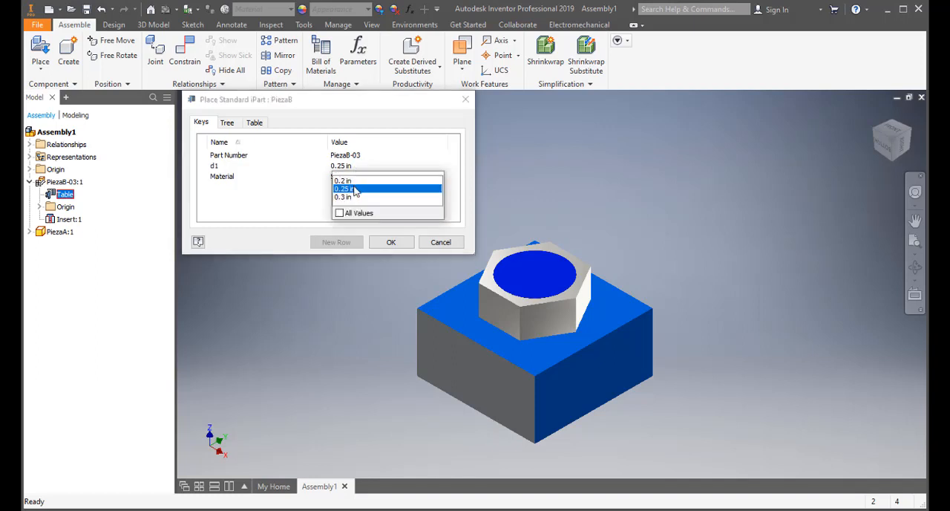
{"action": "left_click", "coordinate": [354, 199]}
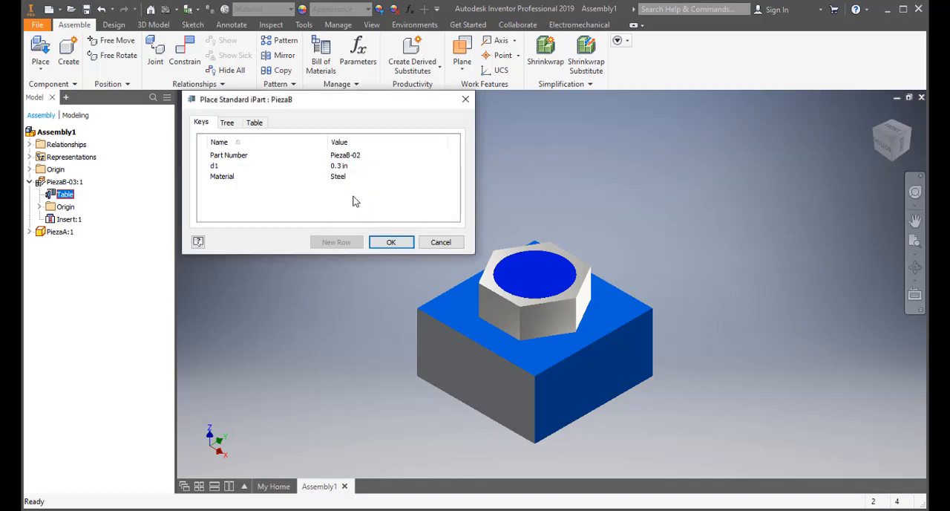
{"action": "left_click", "coordinate": [391, 242]}
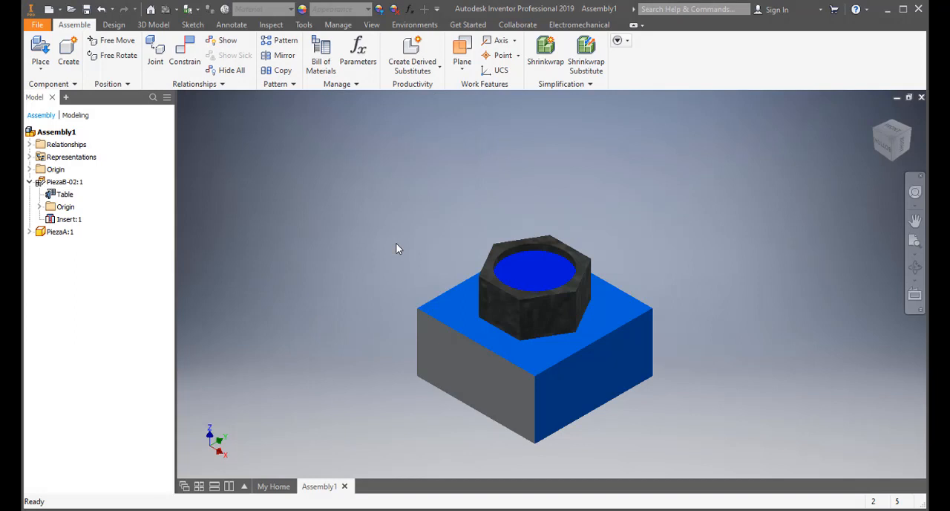